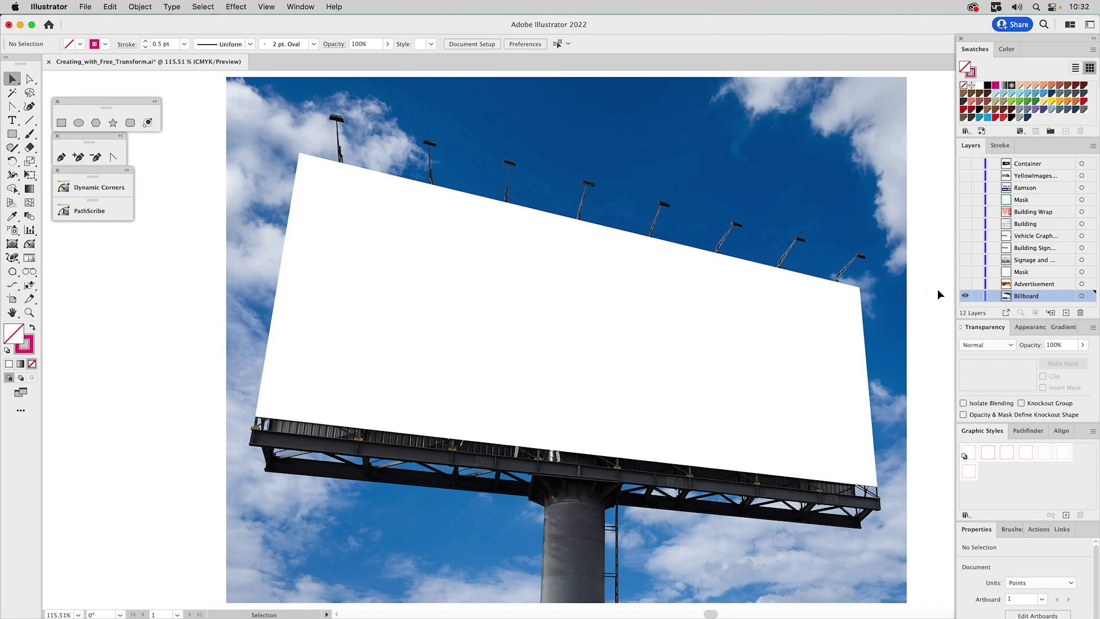
- Show the Advertisement layer over the billboard photo and make it the active layer
click(965, 286)
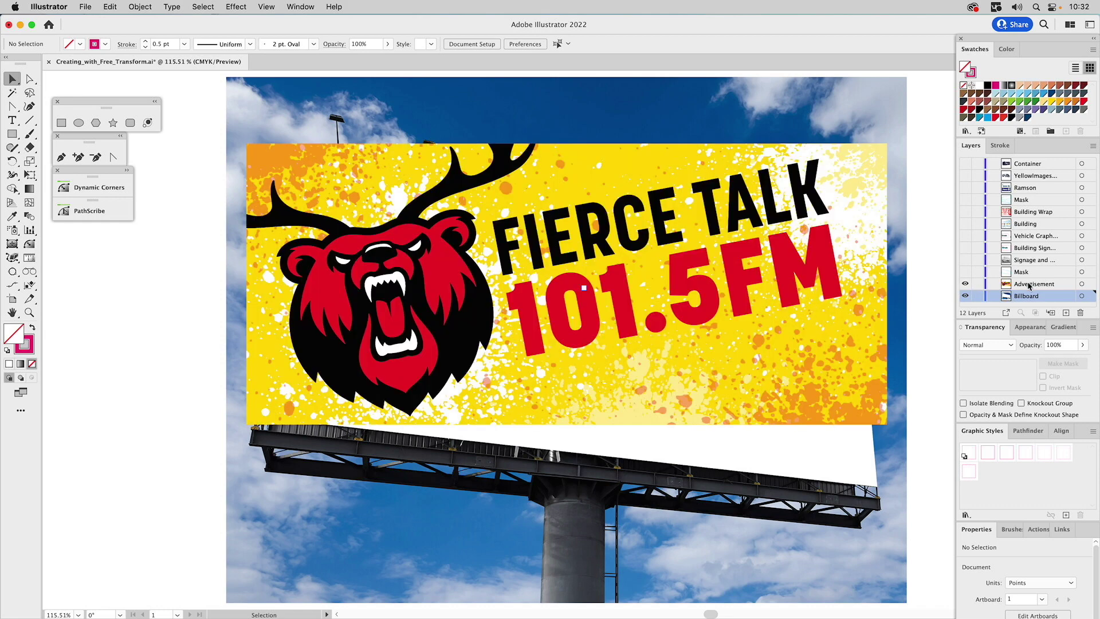
click(1030, 285)
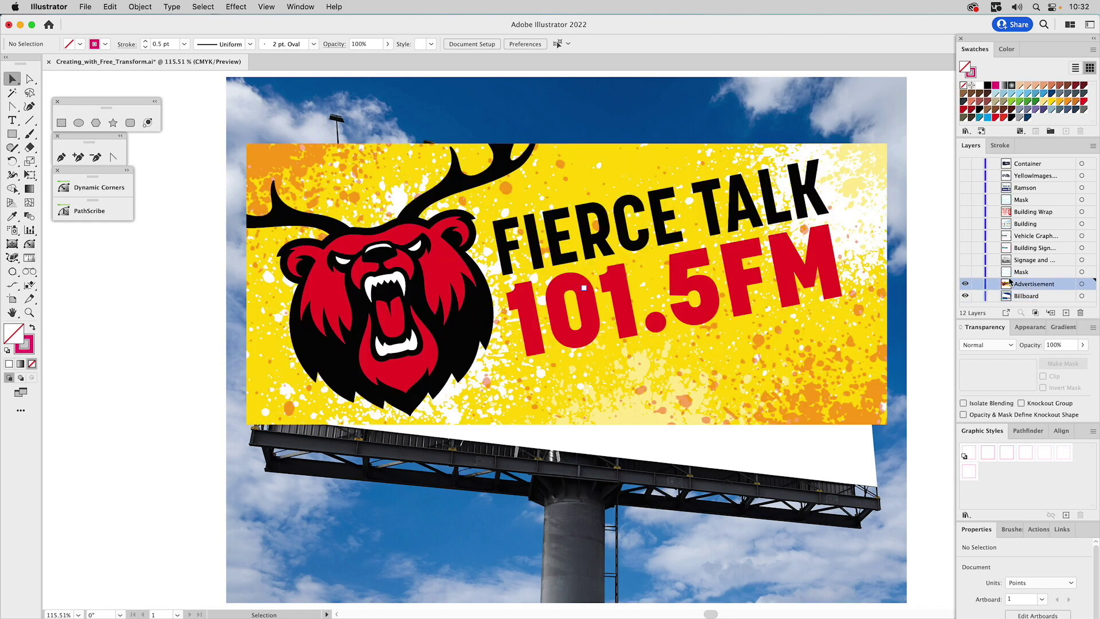
click(824, 249)
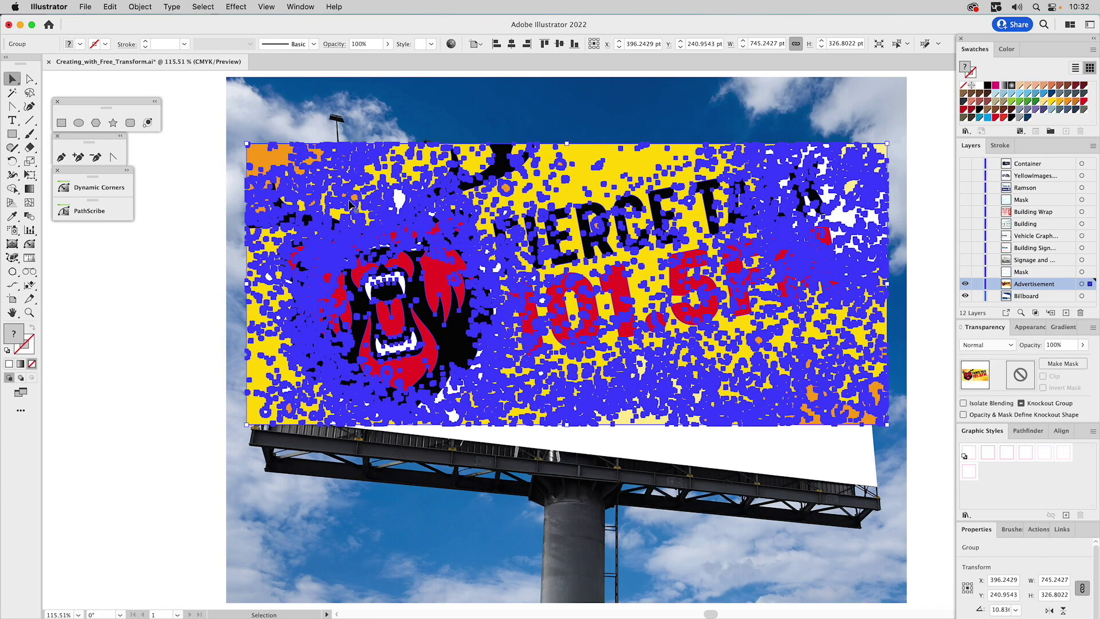
click(182, 242)
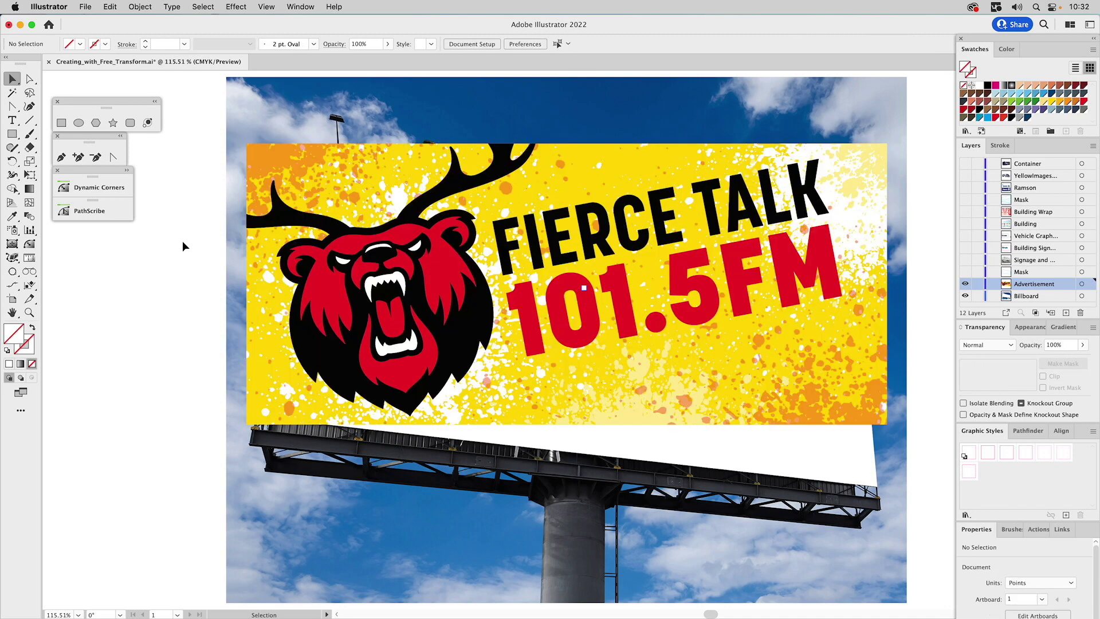
- Turn off showing anchor points in Selection and Shape tools, highlighting anchors on mouse over, and showing handles for multiple anchors in the preferences
click(63, 7)
mouse_move(68, 57)
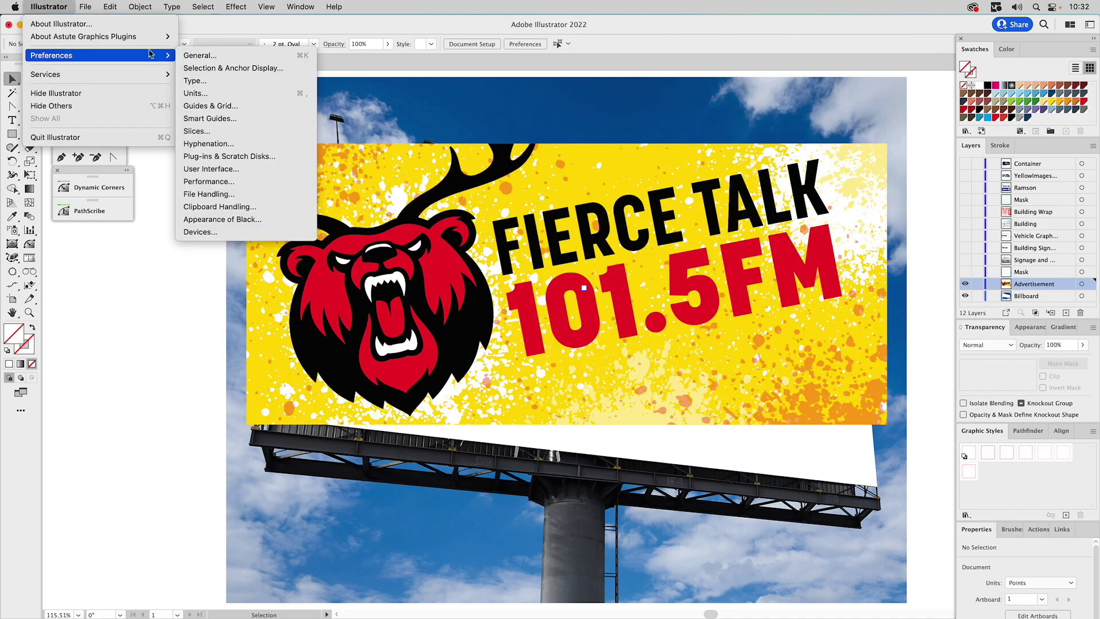
click(214, 56)
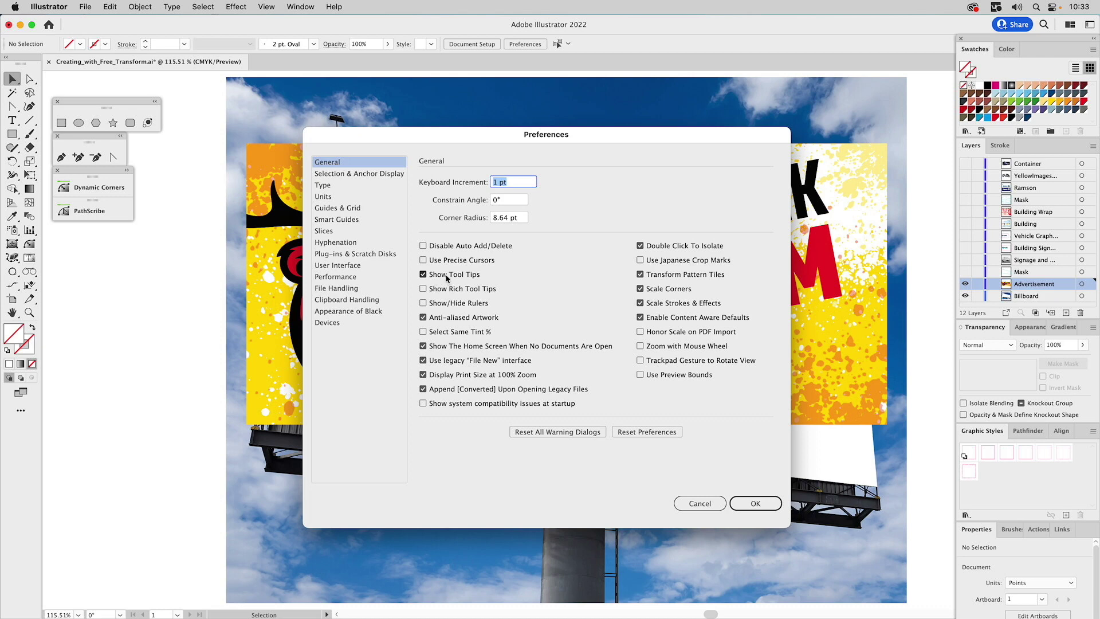
click(383, 178)
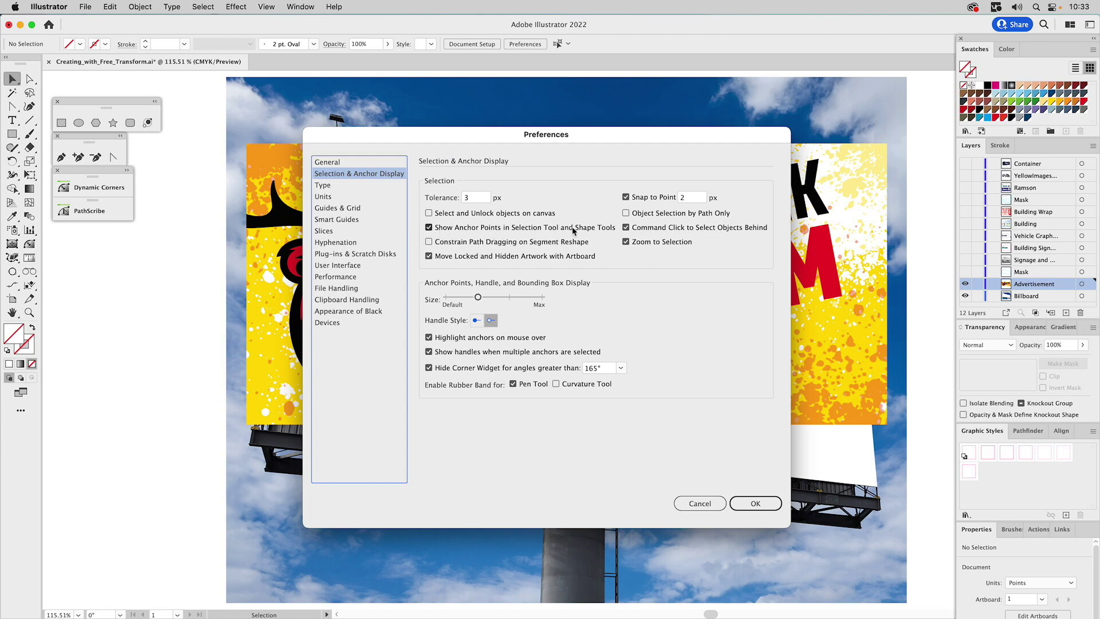
click(429, 227)
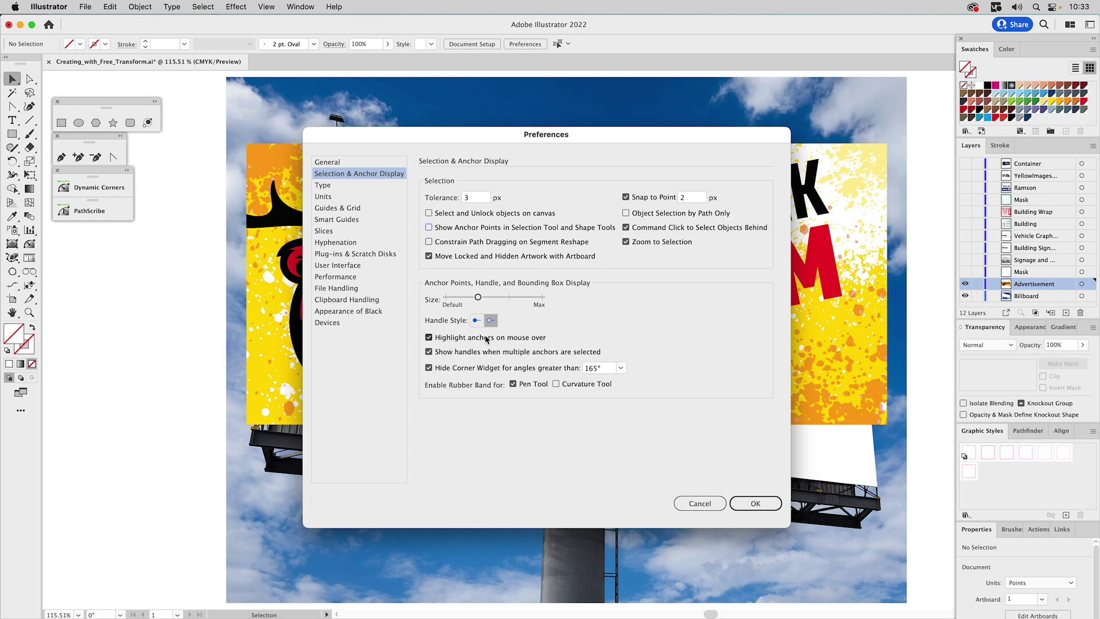
click(429, 338)
click(428, 351)
click(753, 503)
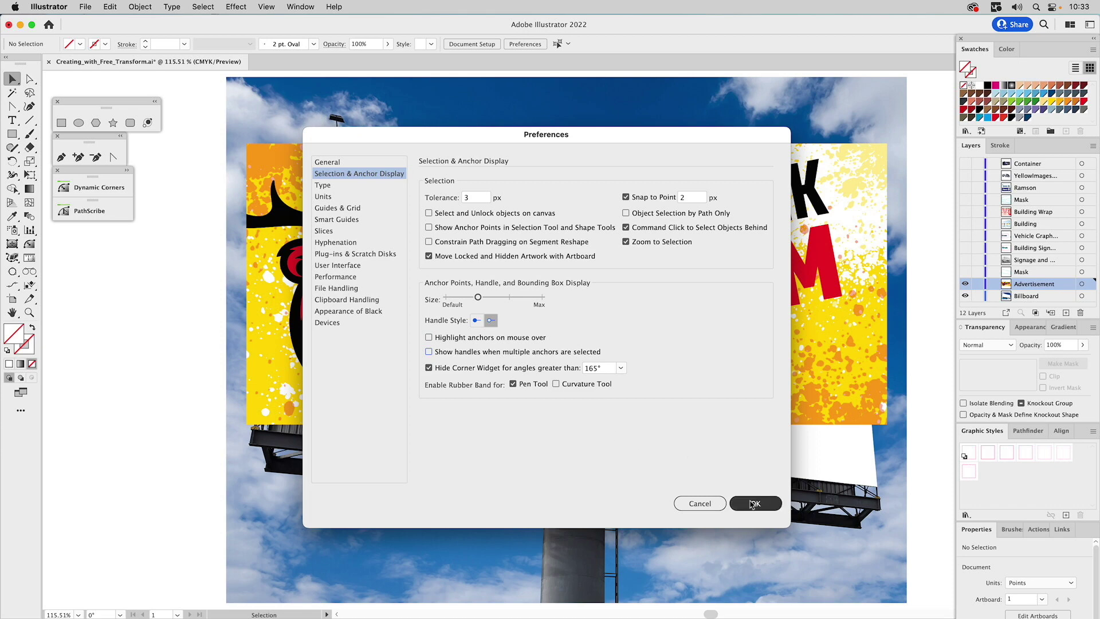
click(753, 504)
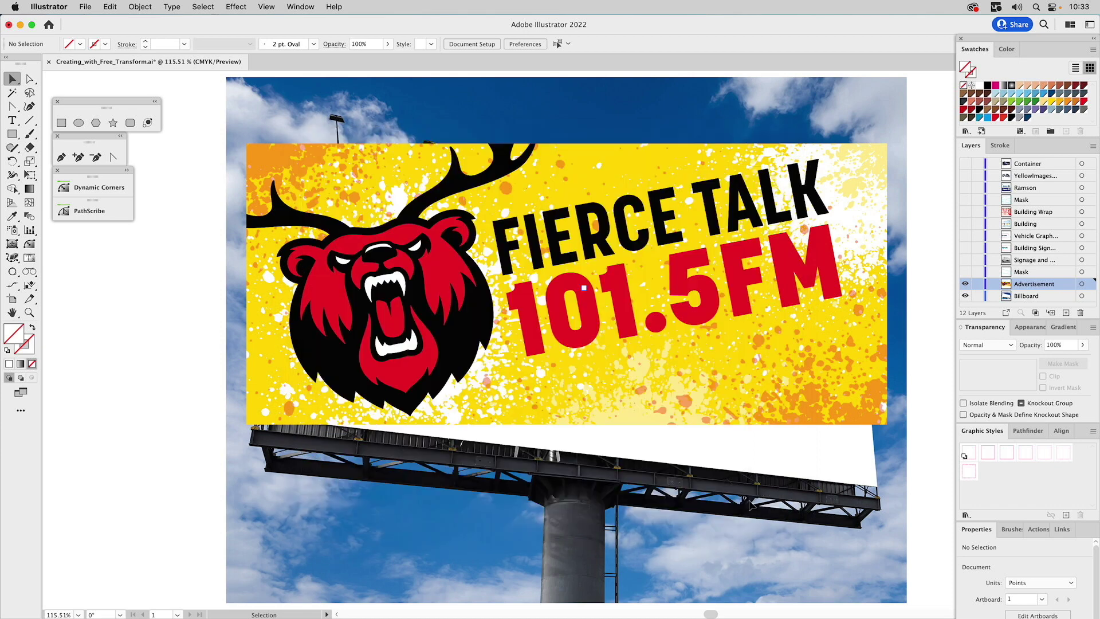
- Set the advertisement artwork's opacity to 50% and deselect it
click(635, 336)
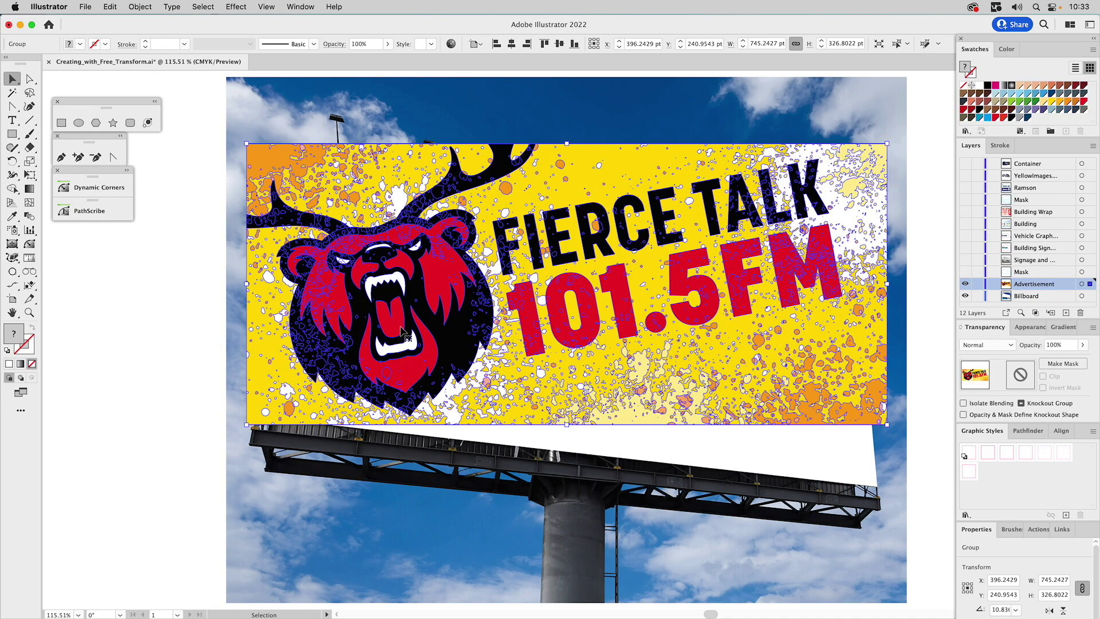
double_click(1056, 343)
text(50)
key(Return)
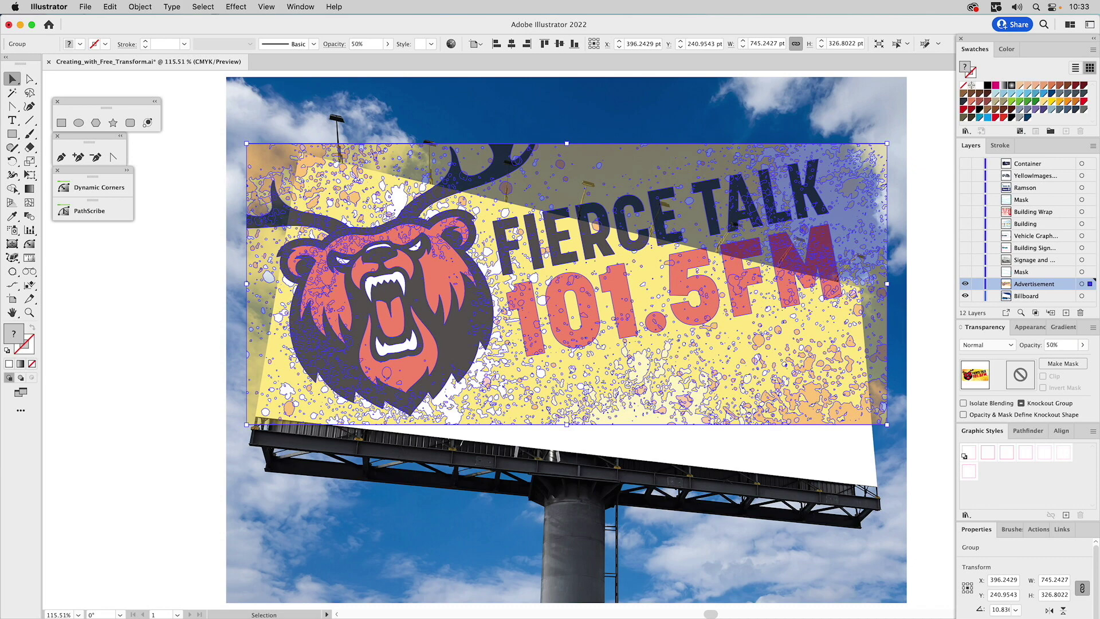
click(186, 221)
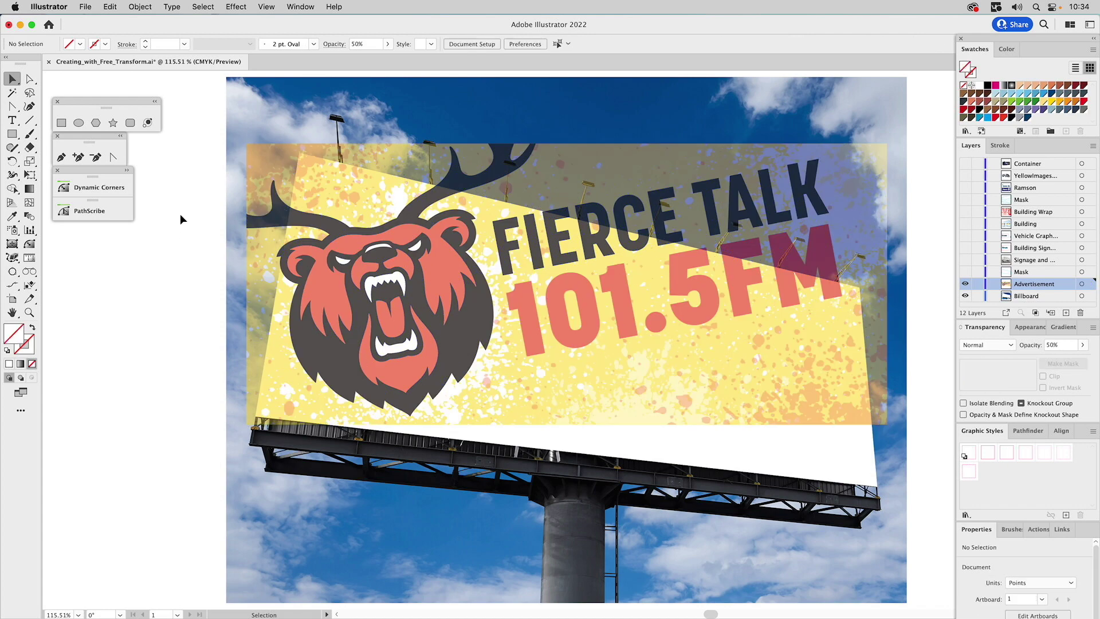
- Activate Free Transform on the advertisement artwork and place its floating options widget on the canvas beside the artwork
click(30, 175)
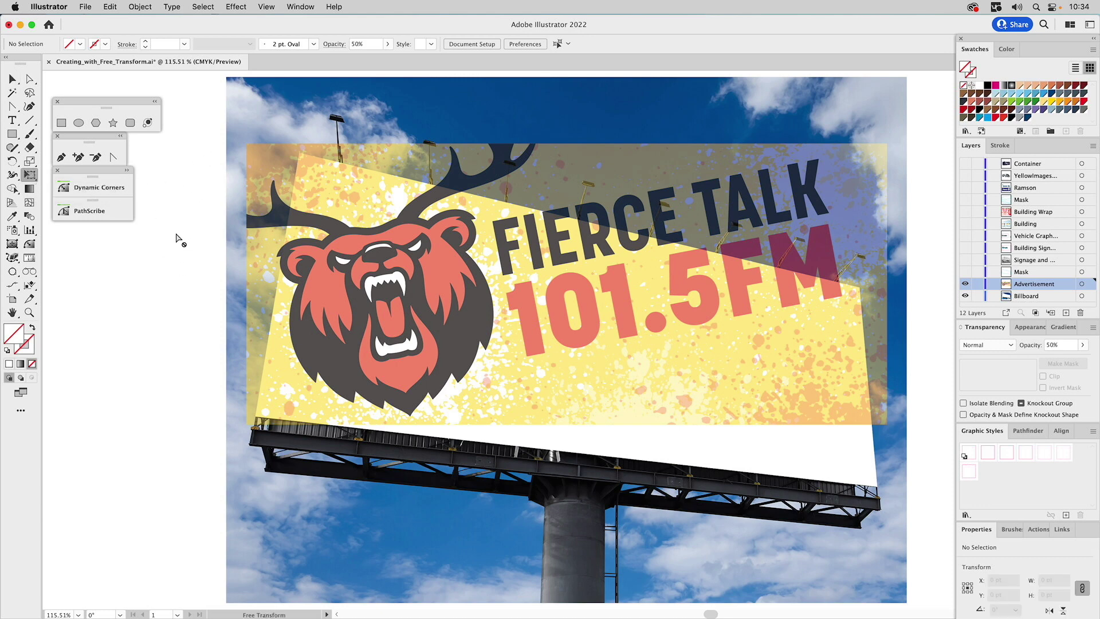
key(v)
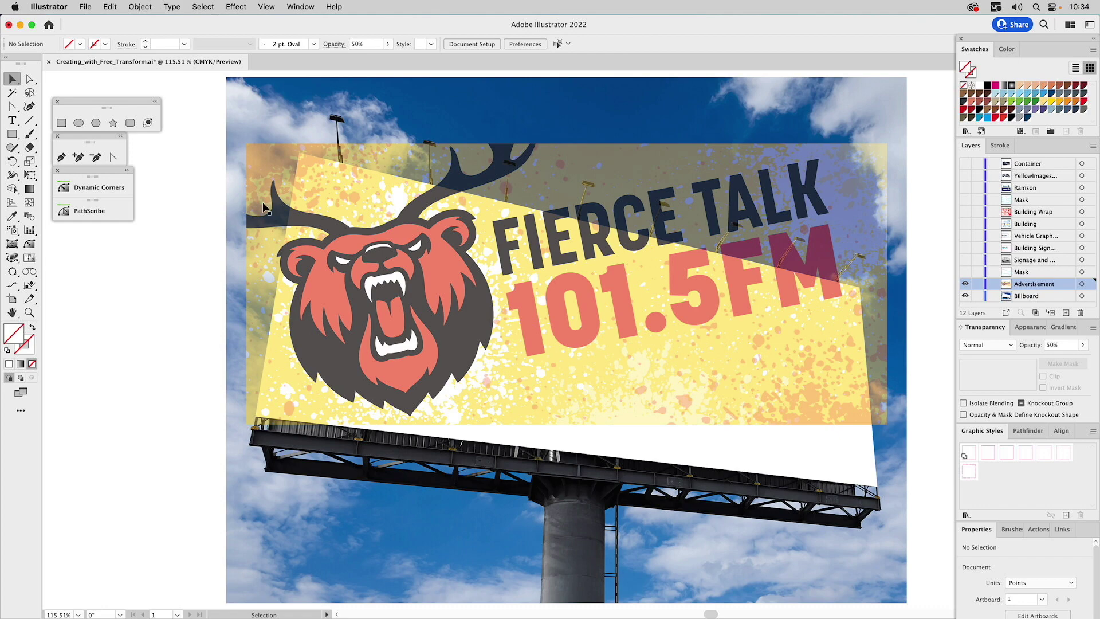
click(265, 208)
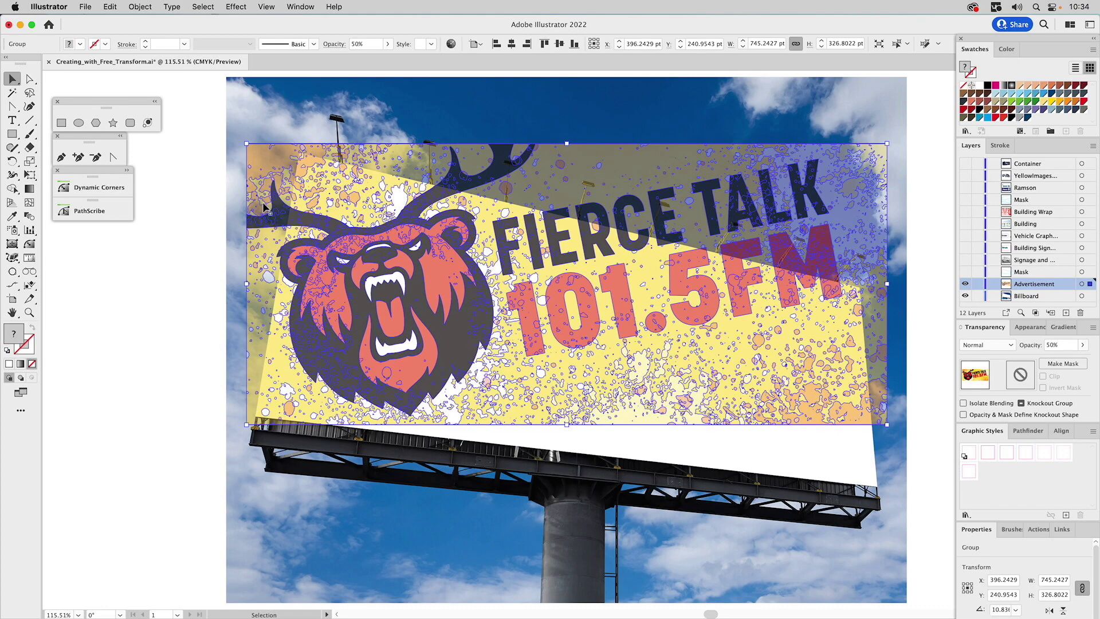
click(30, 175)
drag(197, 259, 177, 200)
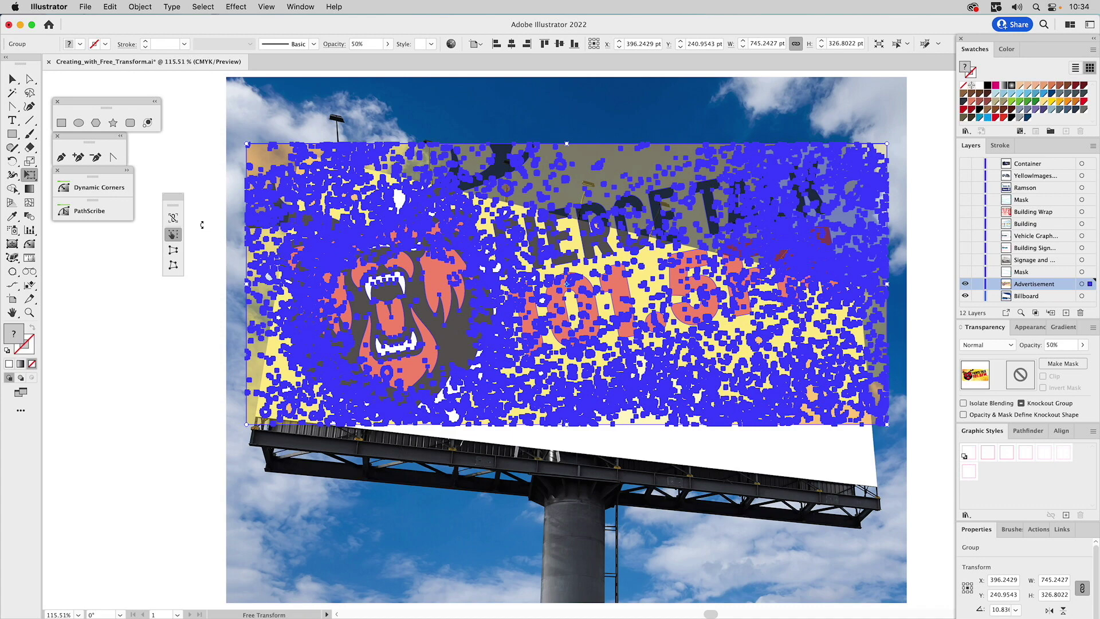
key(v)
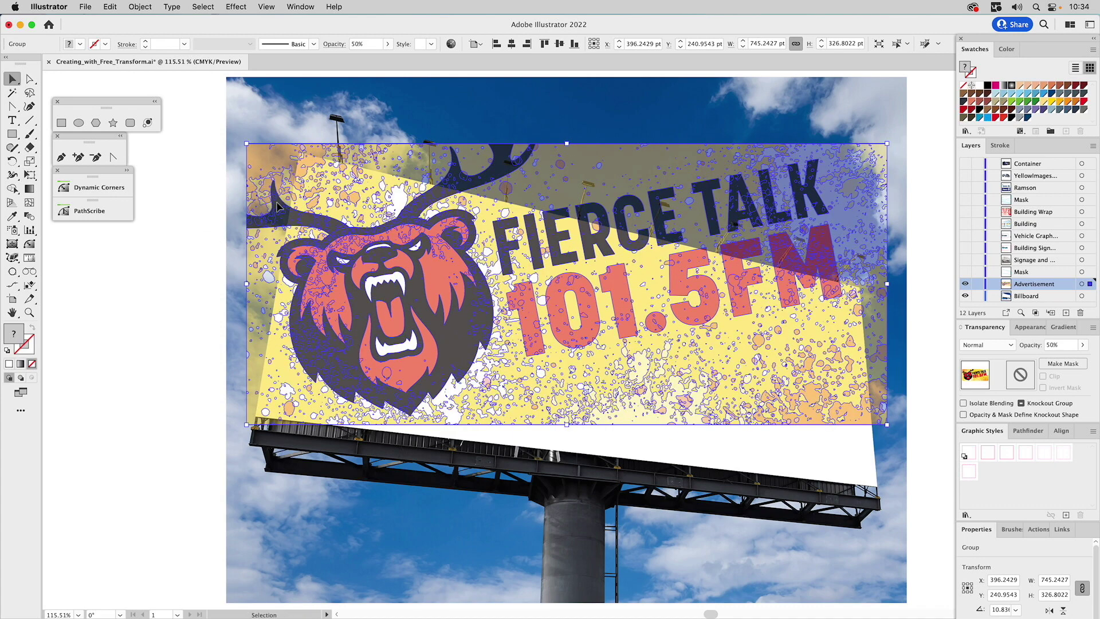
click(31, 179)
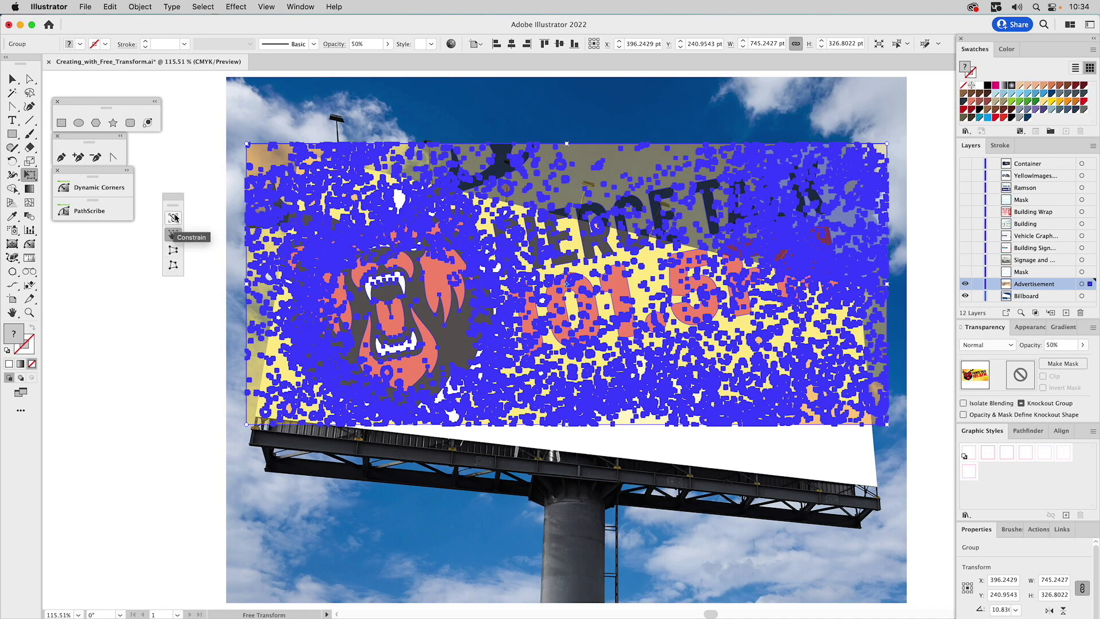
- Draw a rectangle about 147 × 96 pt on the empty canvas beside the billboard photo and fill it with bright blue
click(62, 122)
drag(71, 292, 197, 373)
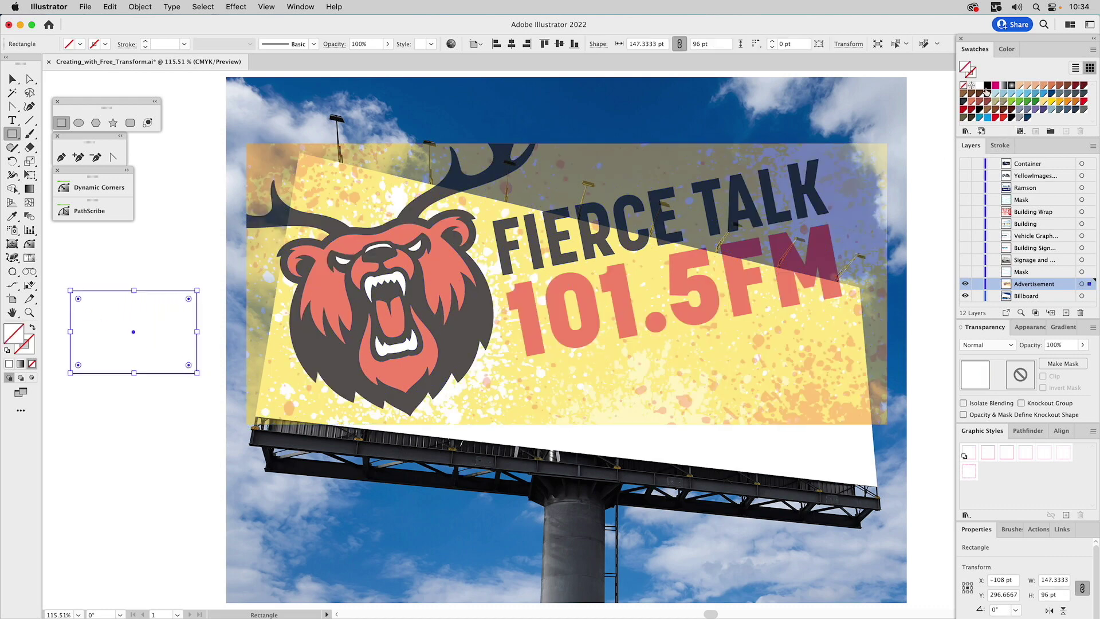
click(987, 117)
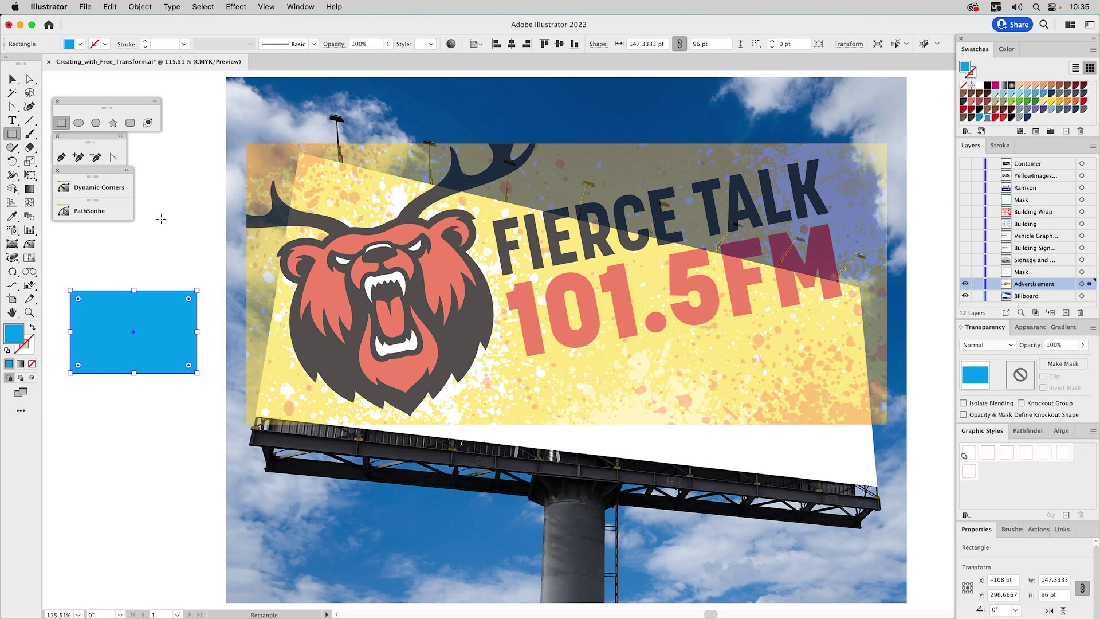
- Try scaling the blue rectangle from its corner with Free Transform, using the Constrain option
click(30, 177)
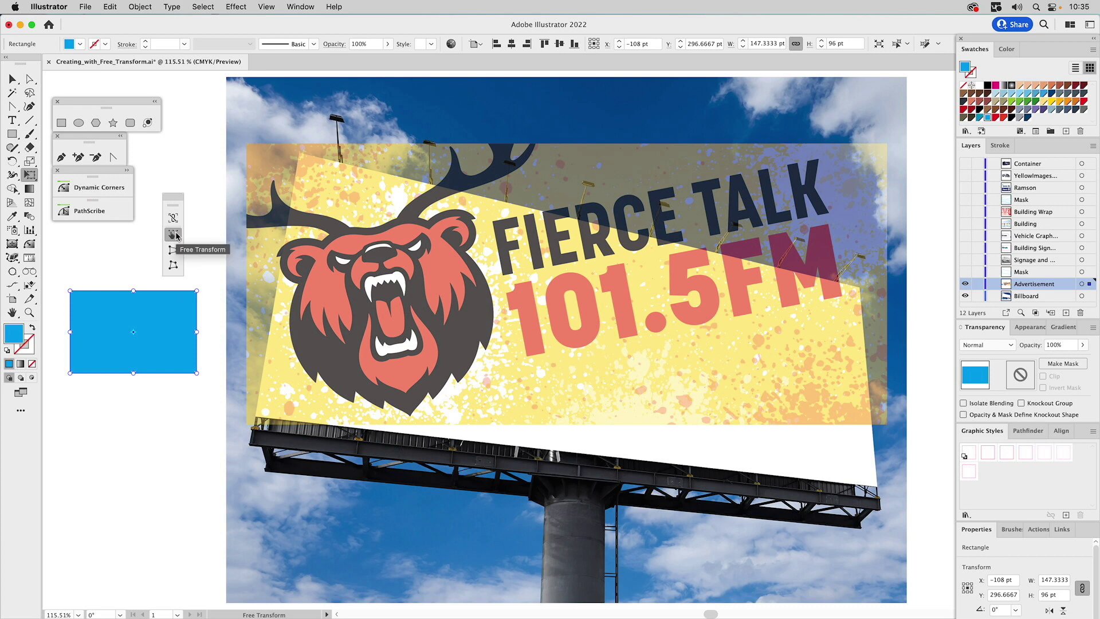
mouse_move(197, 291)
mouse_down()
mouse_move(197, 307)
mouse_move(158, 288)
mouse_move(216, 299)
mouse_move(164, 298)
mouse_move(196, 292)
mouse_up()
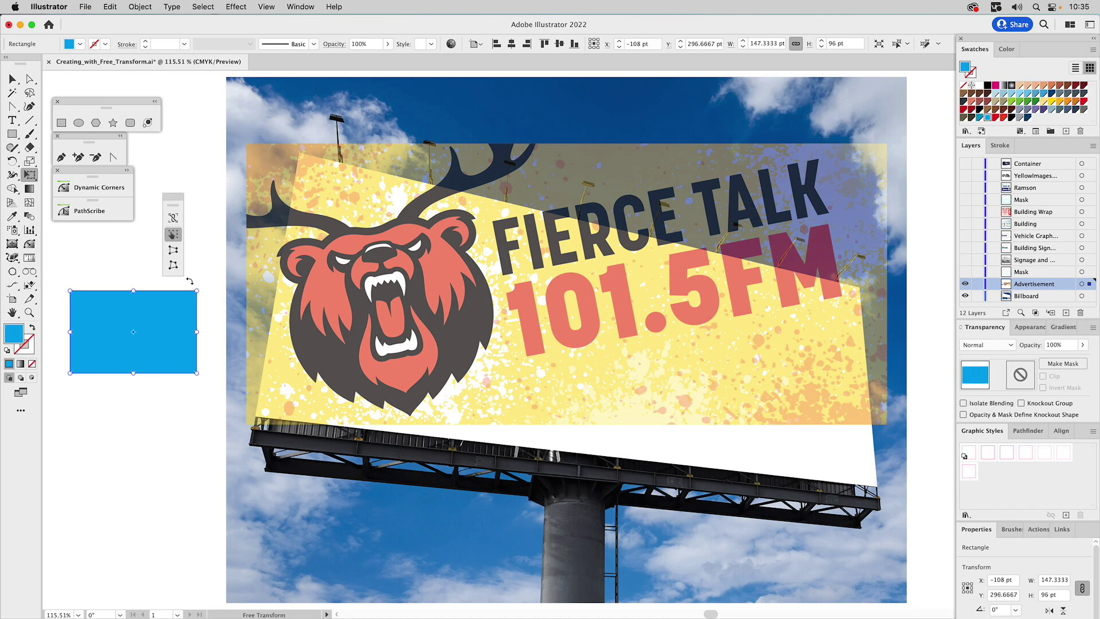
click(174, 218)
mouse_move(197, 291)
mouse_down()
mouse_move(141, 312)
mouse_move(204, 261)
mouse_move(186, 276)
mouse_up()
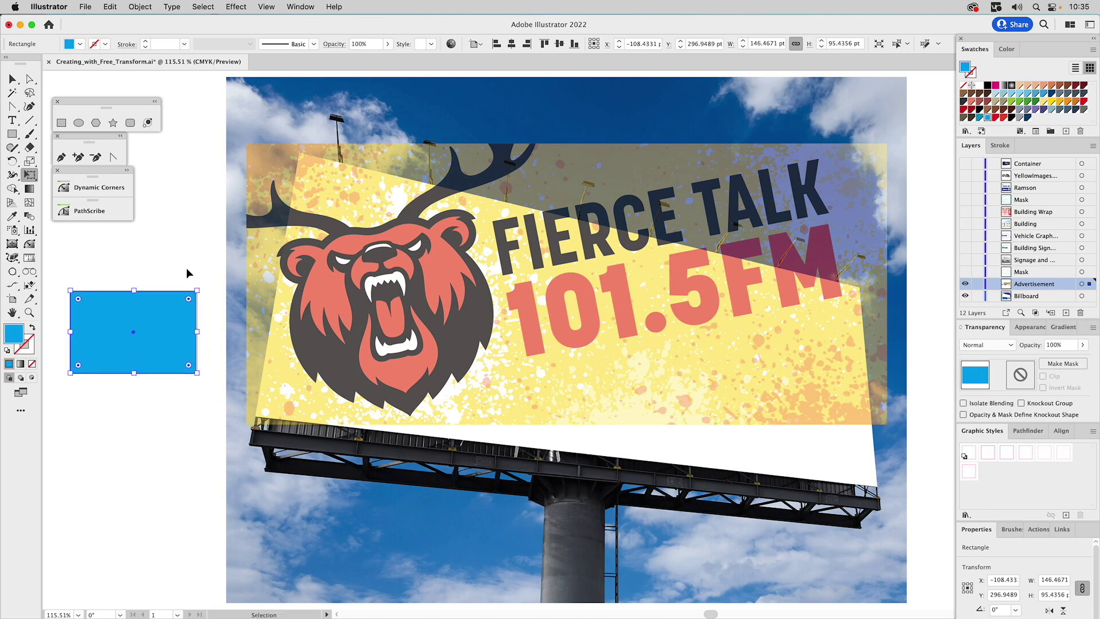
click(175, 220)
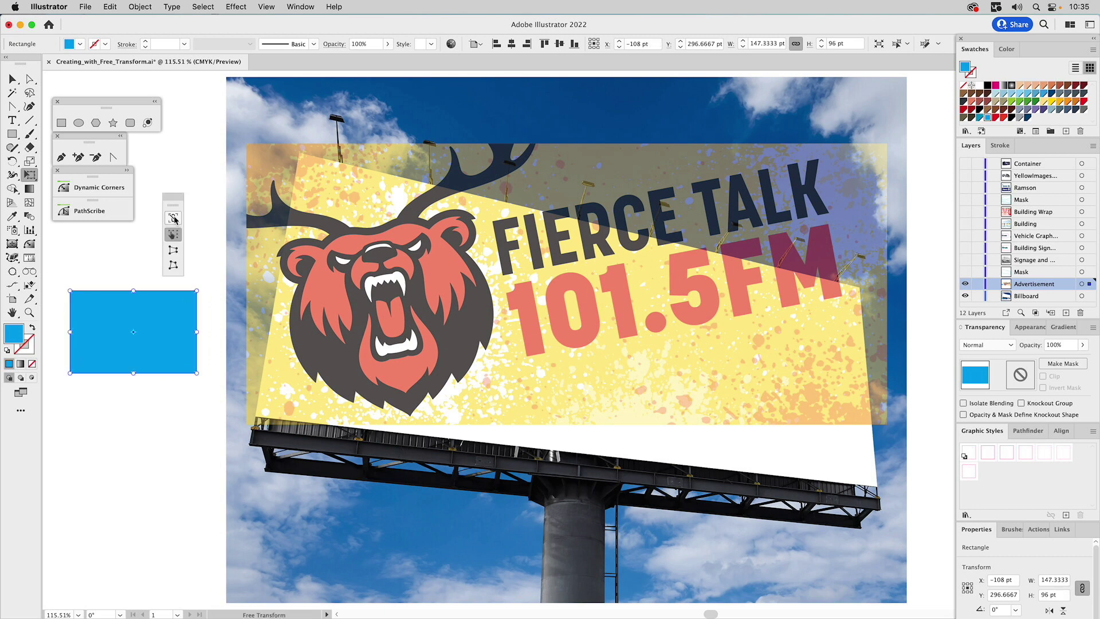
- Try Perspective Distort on the blue rectangle's corners and undo the distortions
click(173, 250)
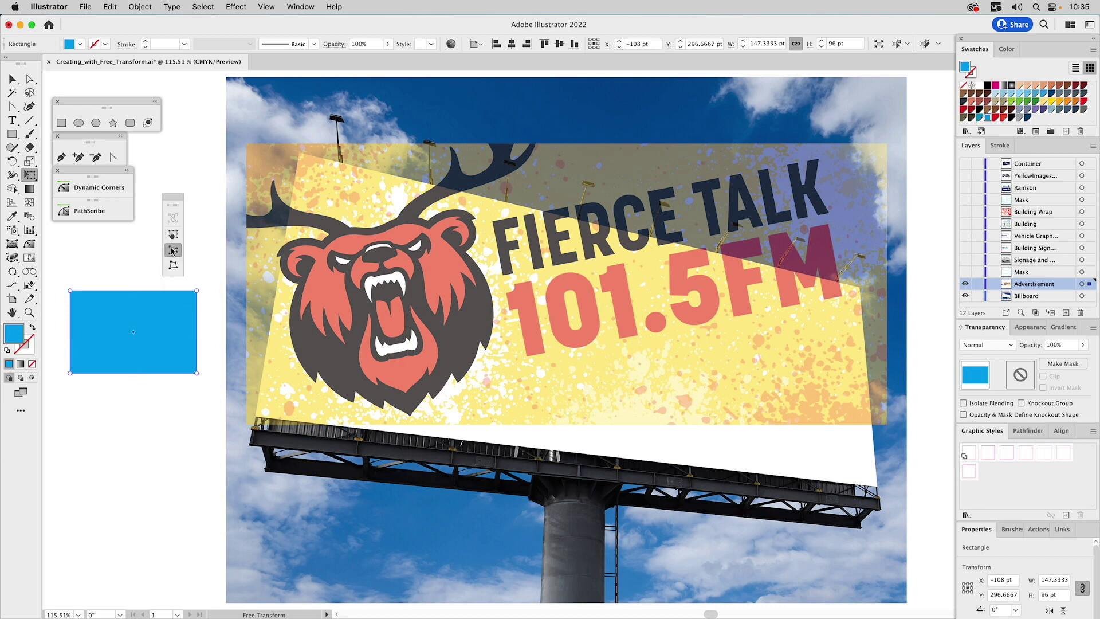
mouse_move(199, 299)
mouse_down()
mouse_move(201, 329)
mouse_move(198, 309)
mouse_up()
key(v)
key(cmd+z)
key(e)
drag(70, 291, 98, 291)
key(cmd+z)
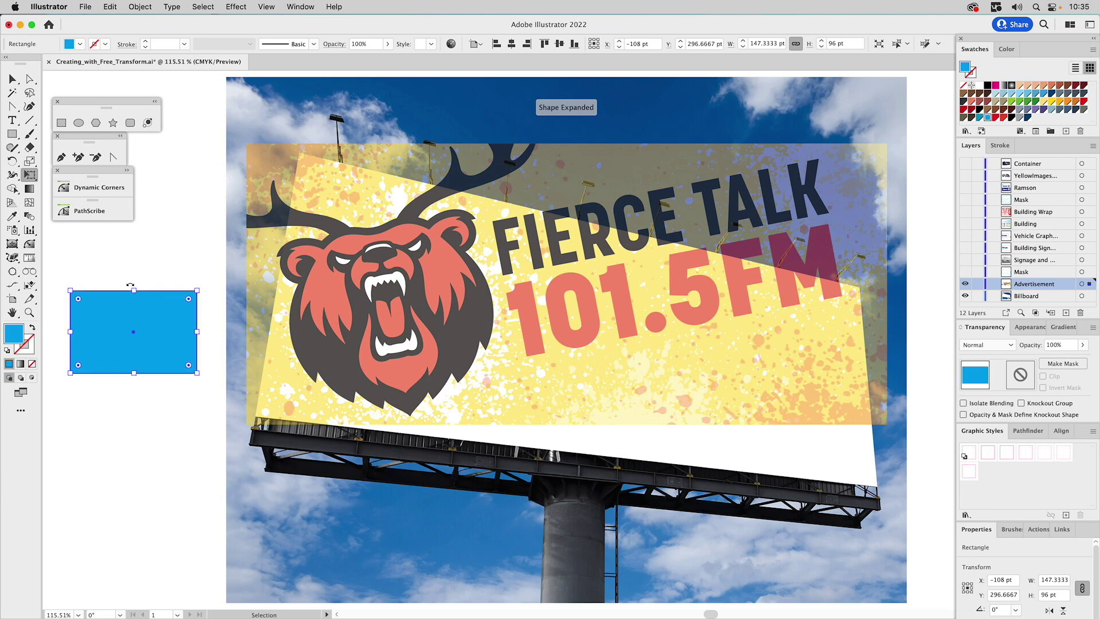
- Free-distort the blue rectangle by pulling its upper-right corner inward and lower-left corner outward, and delete the shape
key(e)
click(173, 265)
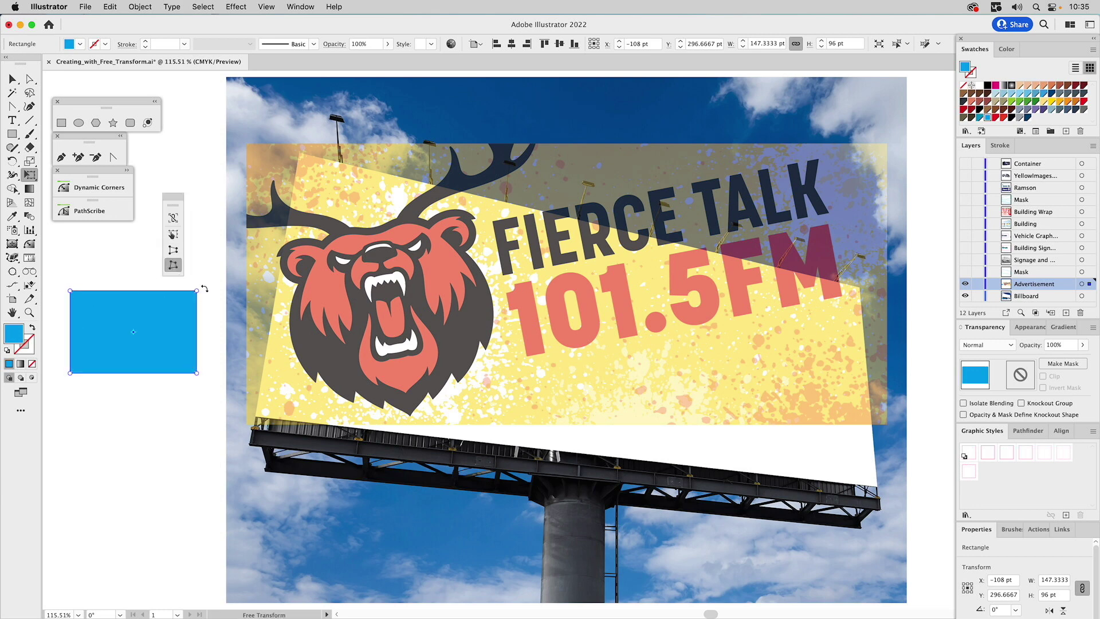
drag(197, 292, 178, 305)
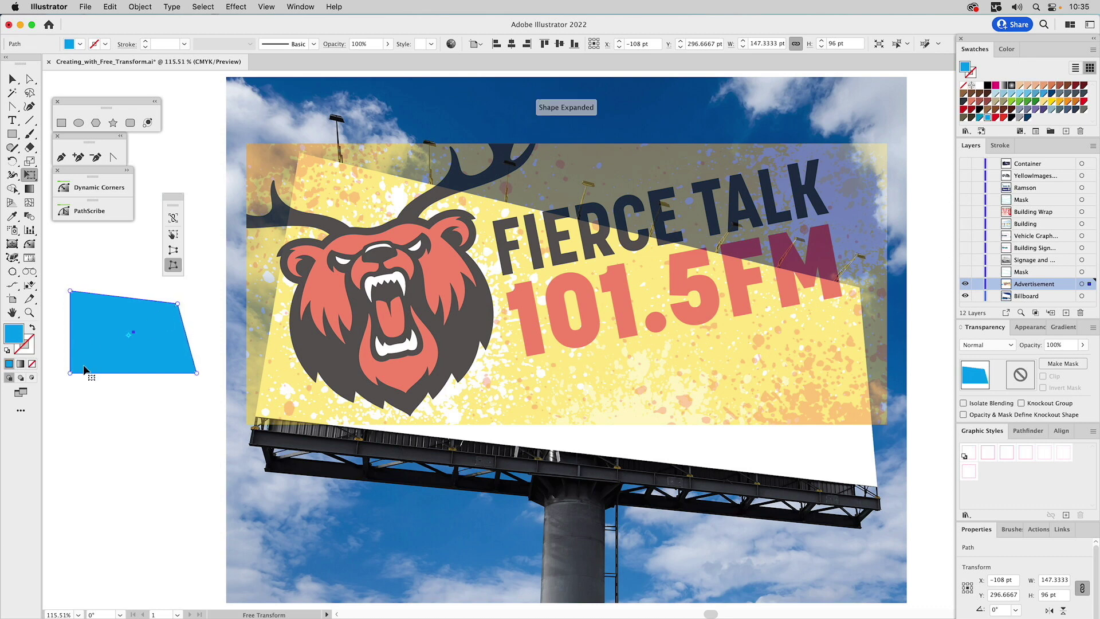
drag(70, 373, 66, 393)
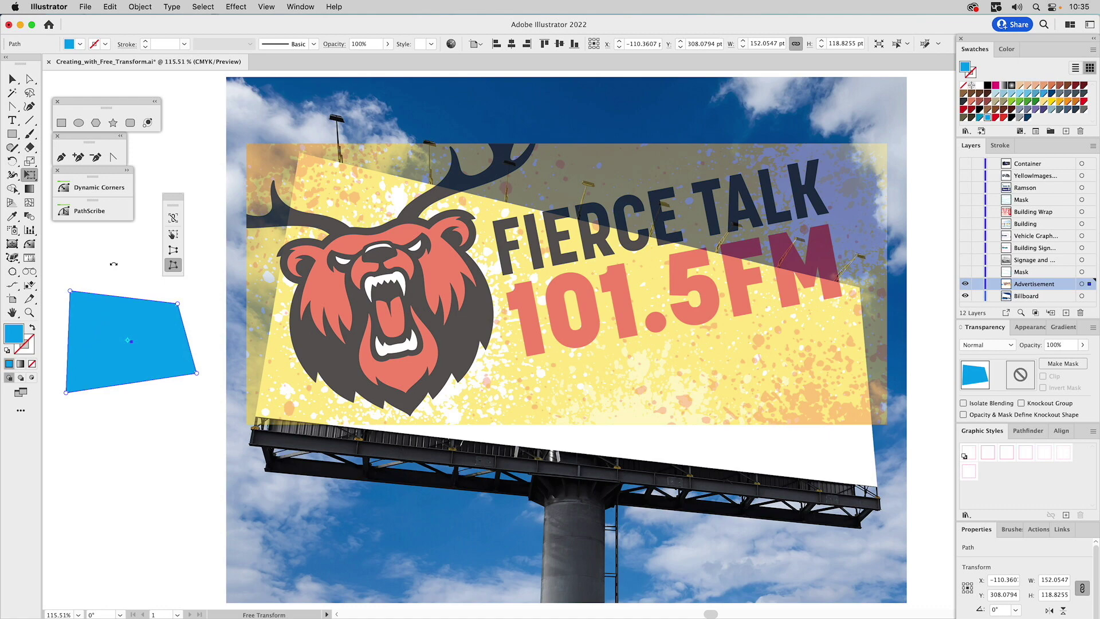
key(Delete)
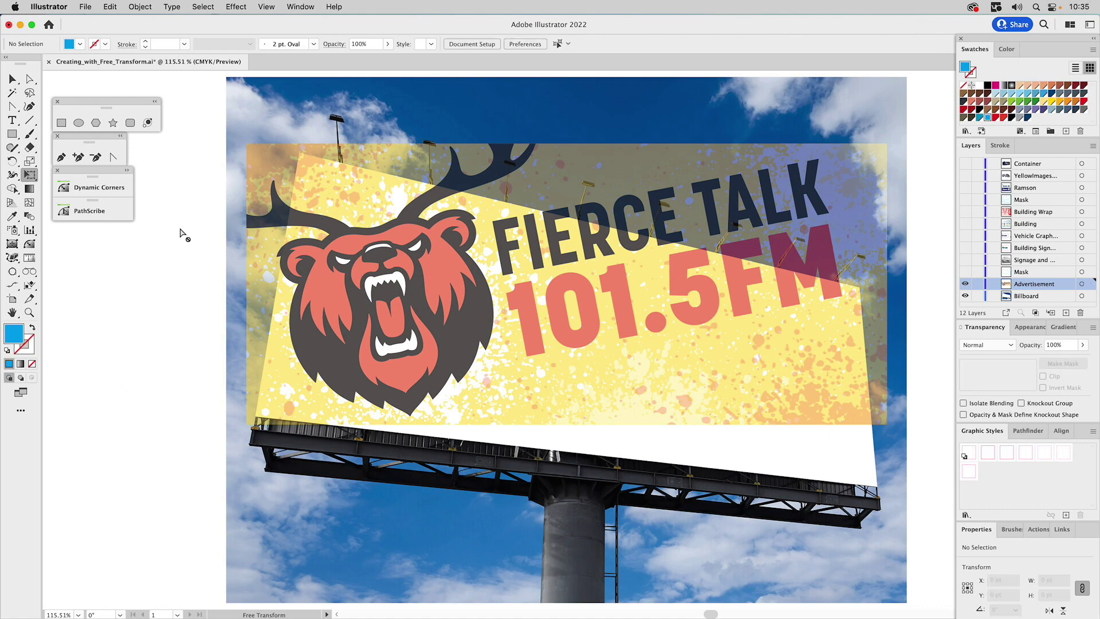
- Free-distort the advertisement artwork so its lower-right corner meets the billboard panel's lower-right corner
key(v)
click(263, 235)
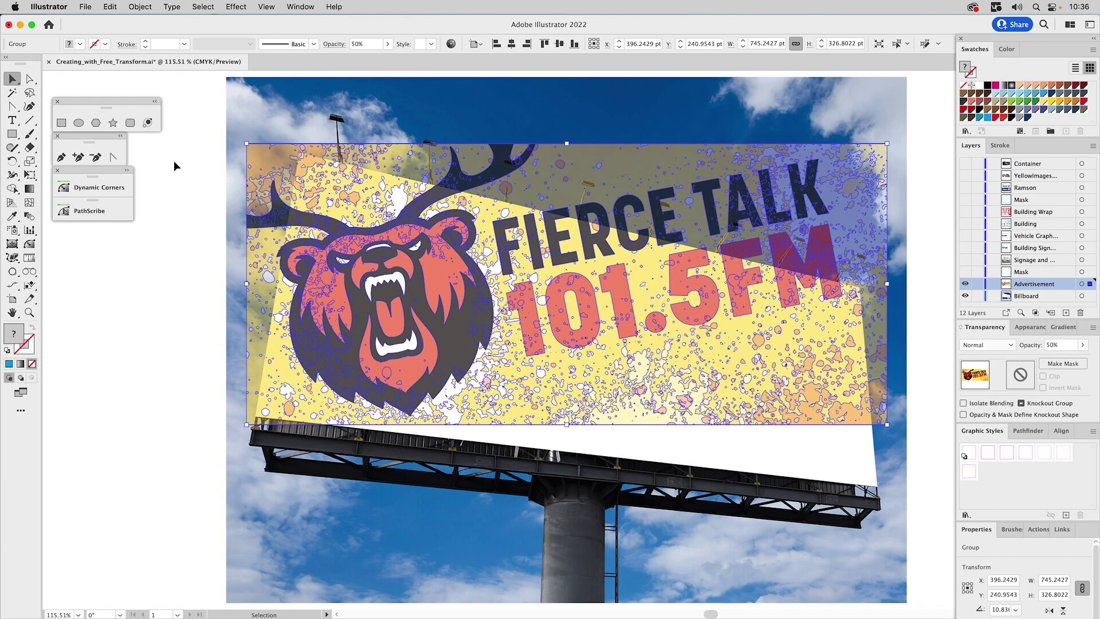
click(30, 175)
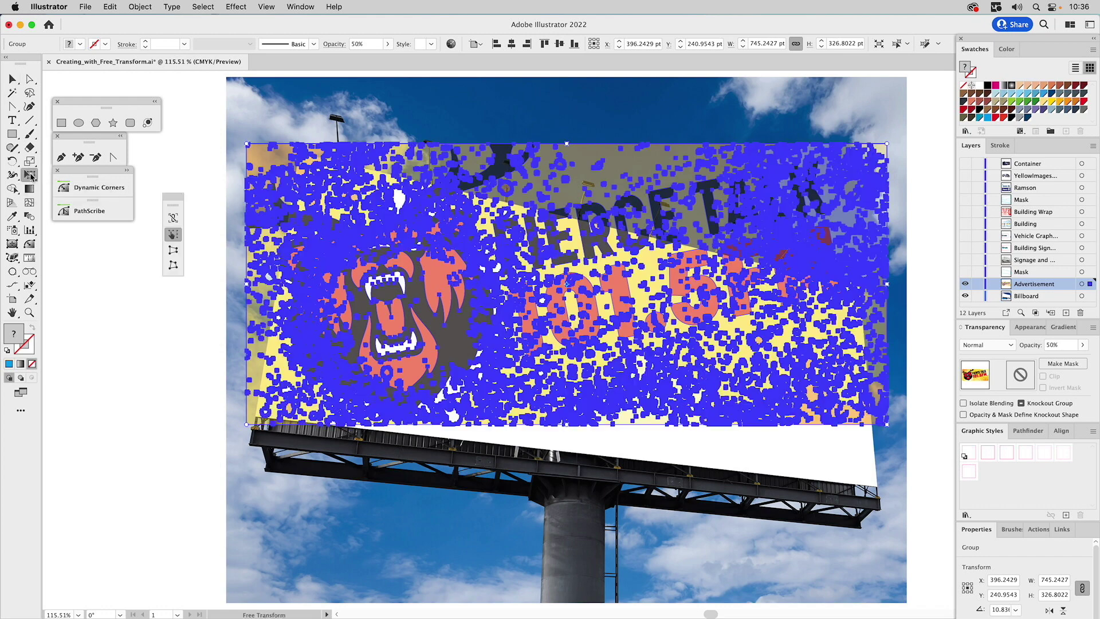
click(173, 264)
drag(887, 428, 879, 491)
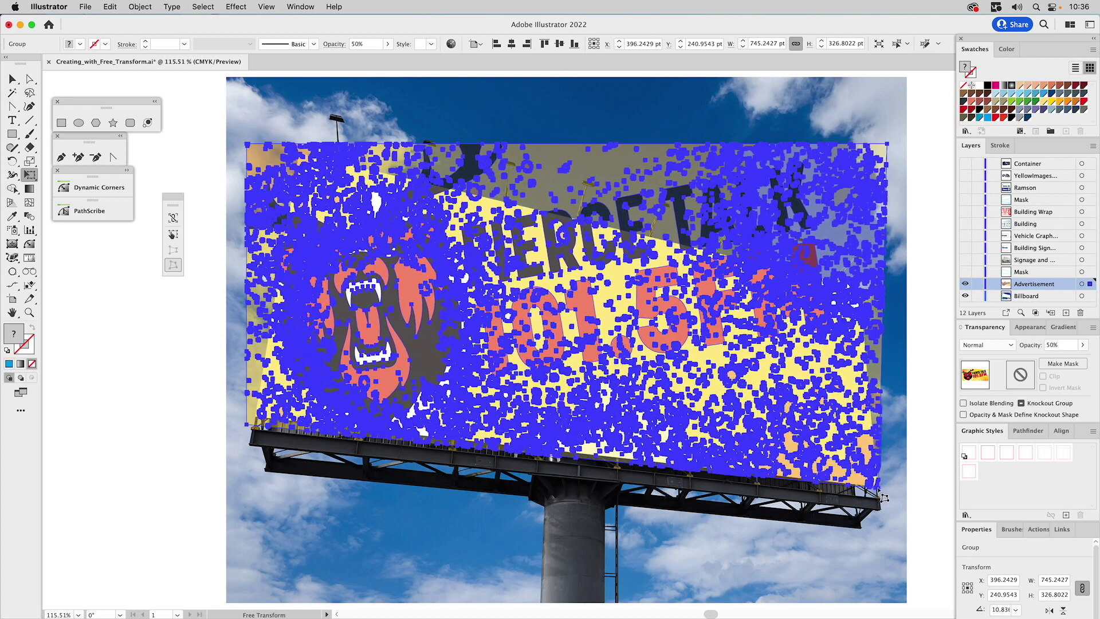
drag(883, 498, 883, 497)
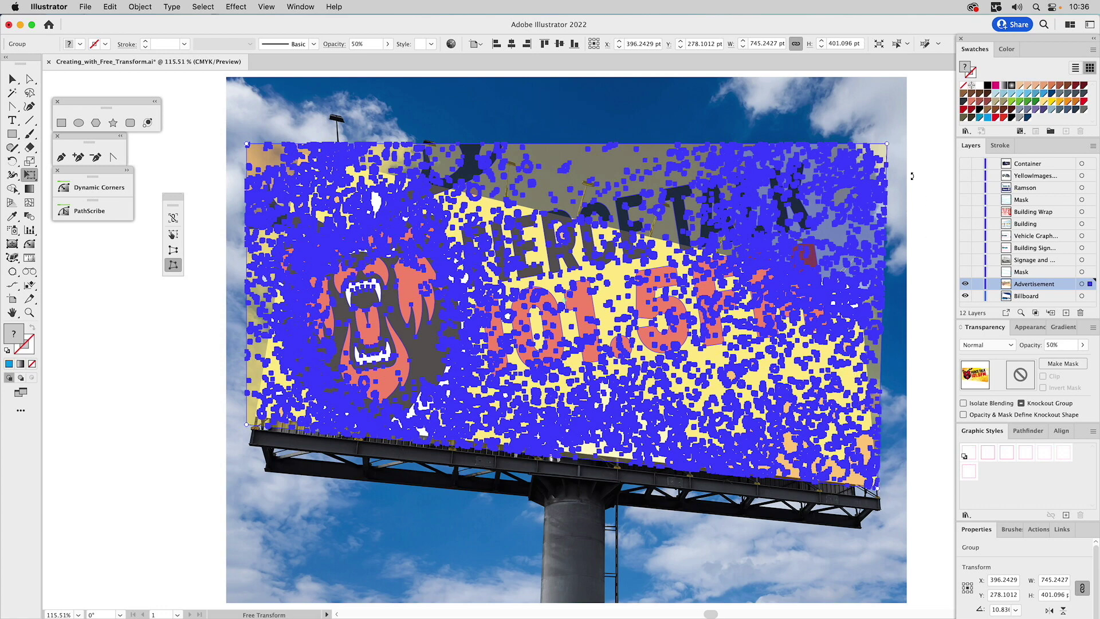
- Free-distort the advertisement artwork so its upper-right, upper-left and lower-left corners meet the billboard panel's corners
drag(887, 144, 868, 296)
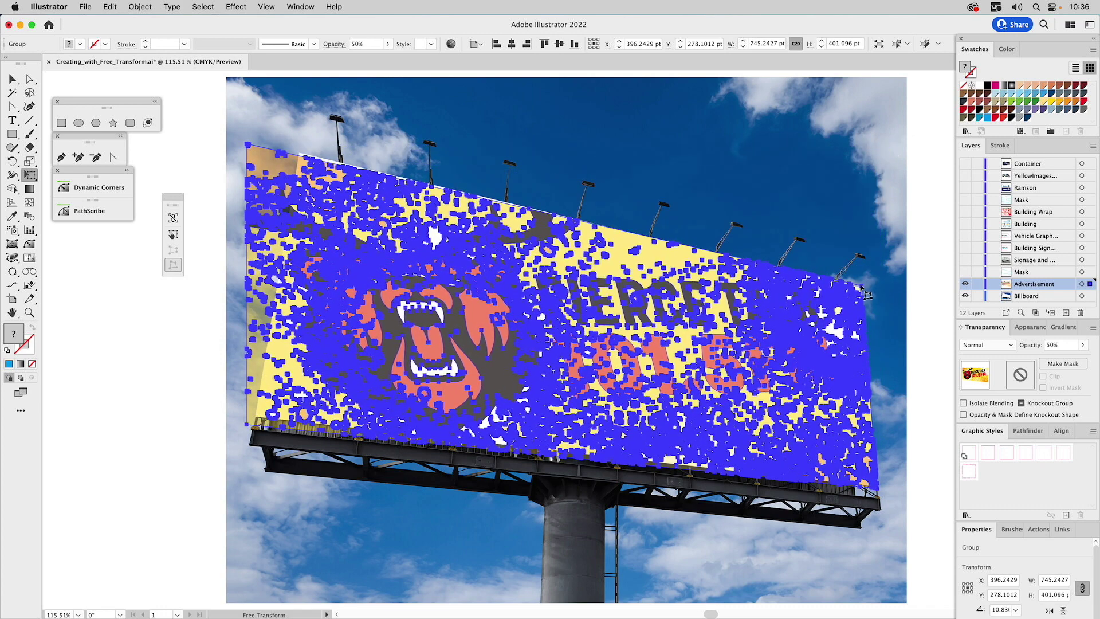
drag(867, 286, 862, 285)
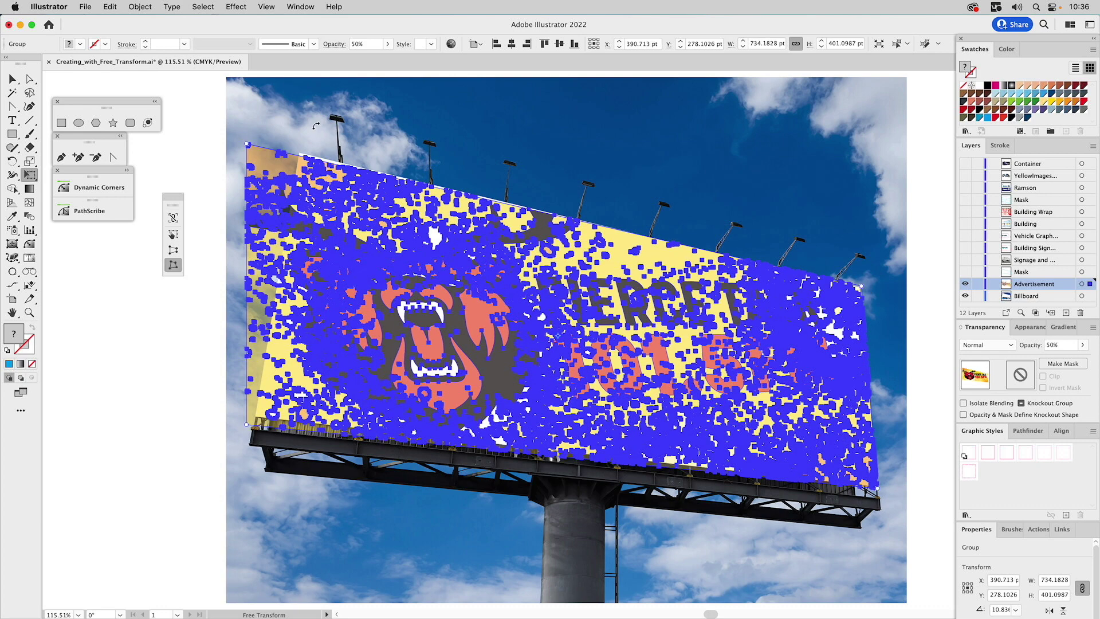
drag(257, 144, 298, 150)
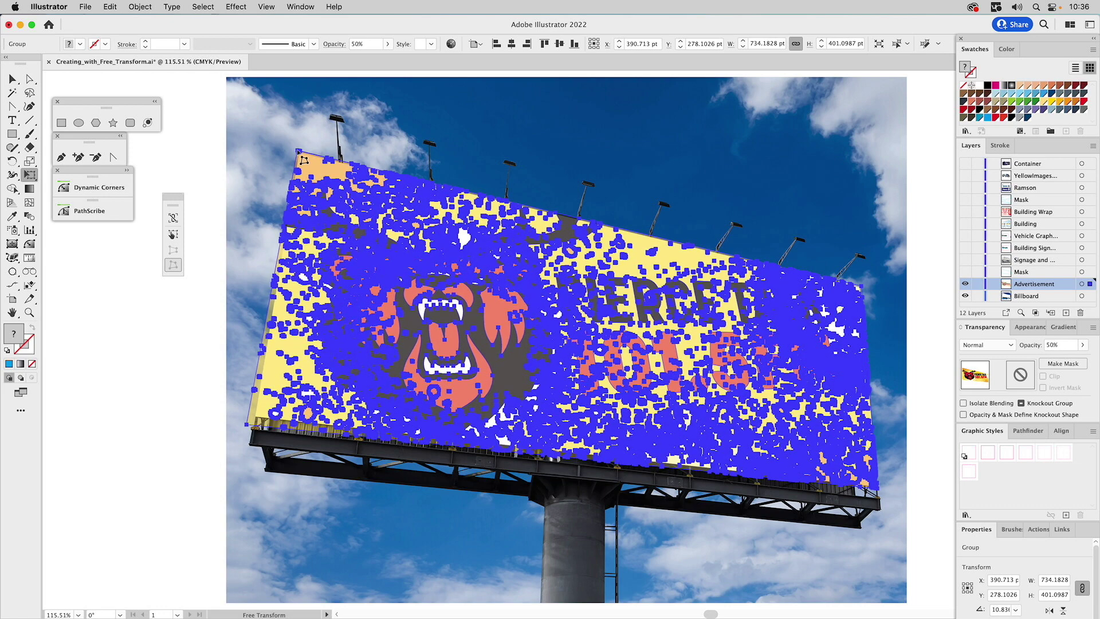
drag(302, 158, 302, 157)
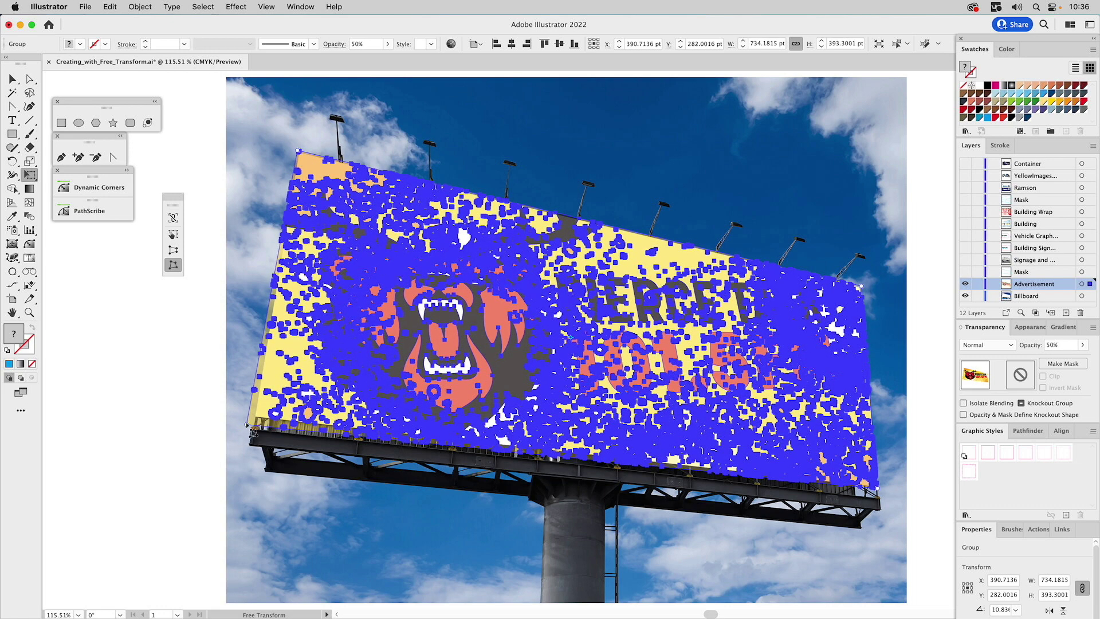
drag(255, 431, 258, 427)
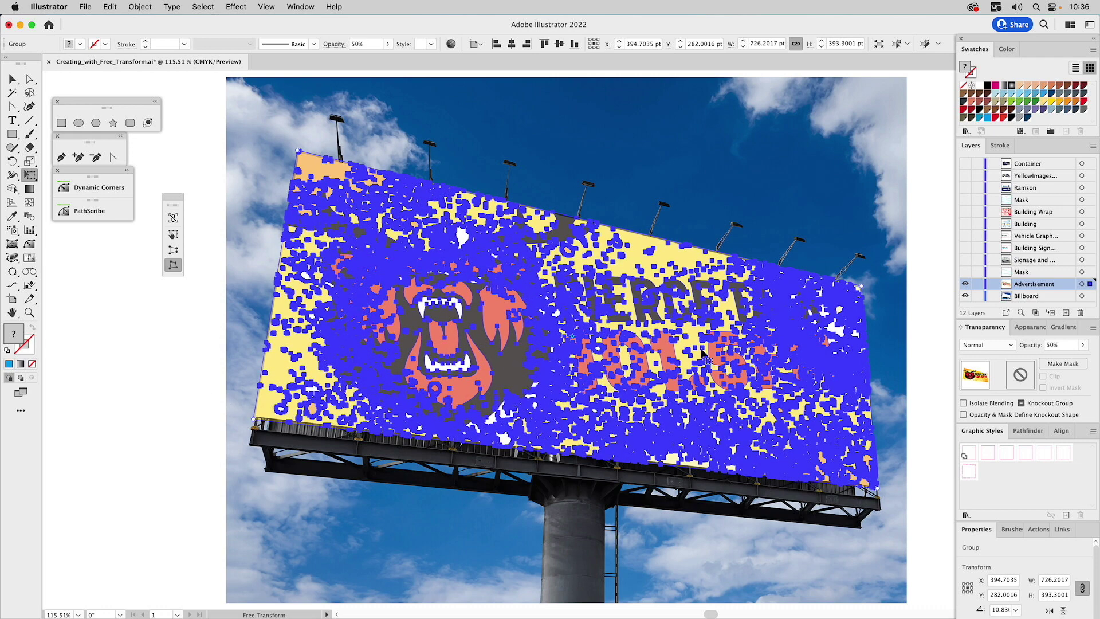
- Restore the advertisement artwork's opacity to 100% and deselect it
double_click(1054, 346)
text(100)
key(Return)
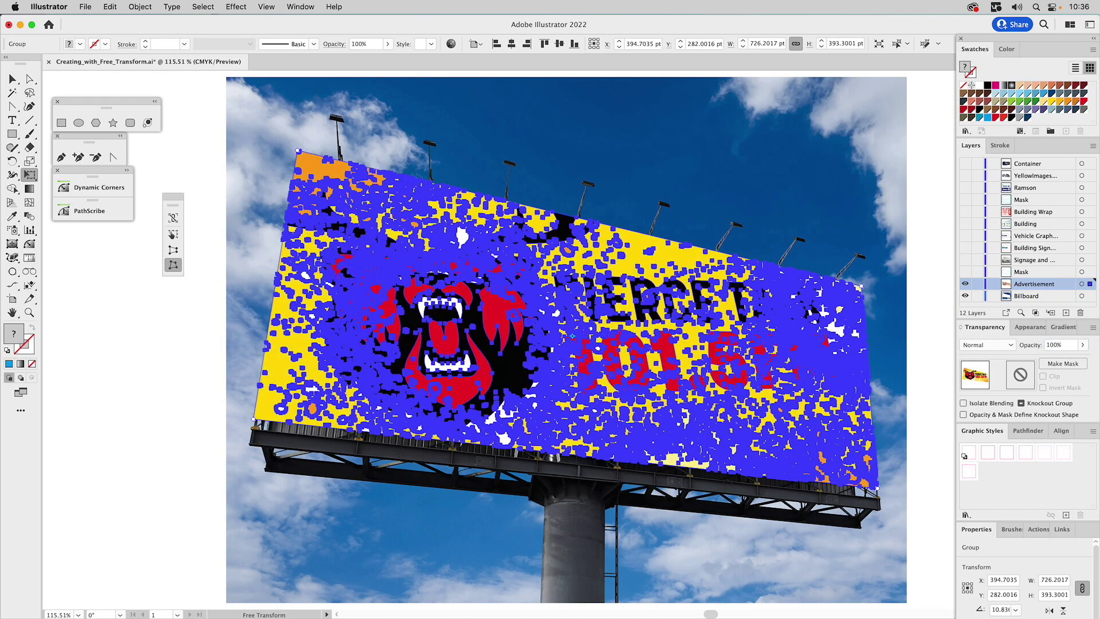
key(v)
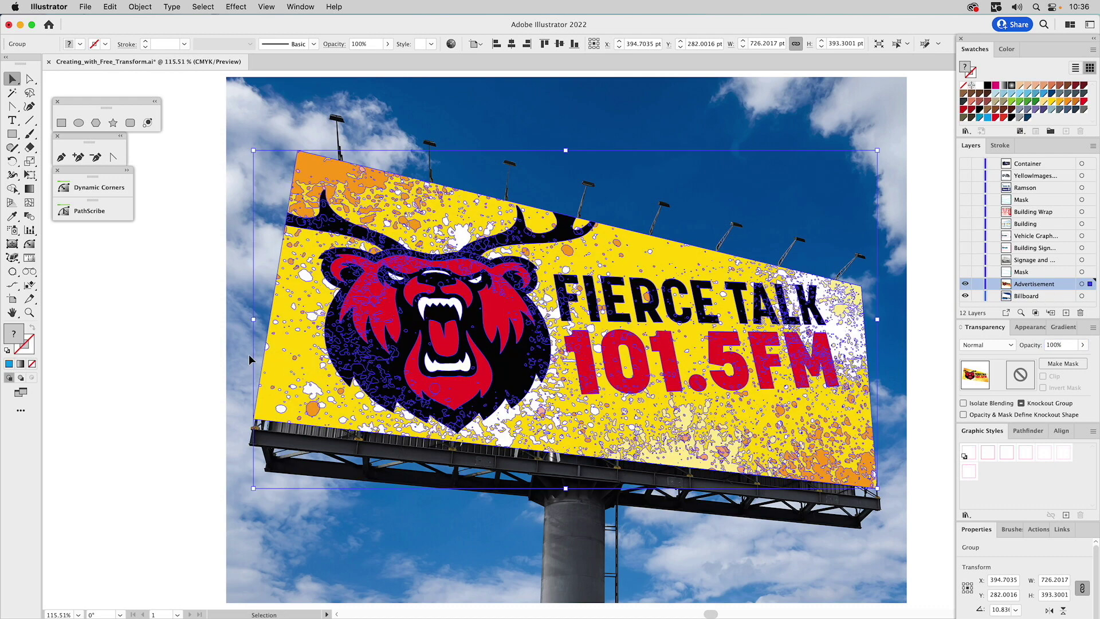
click(147, 350)
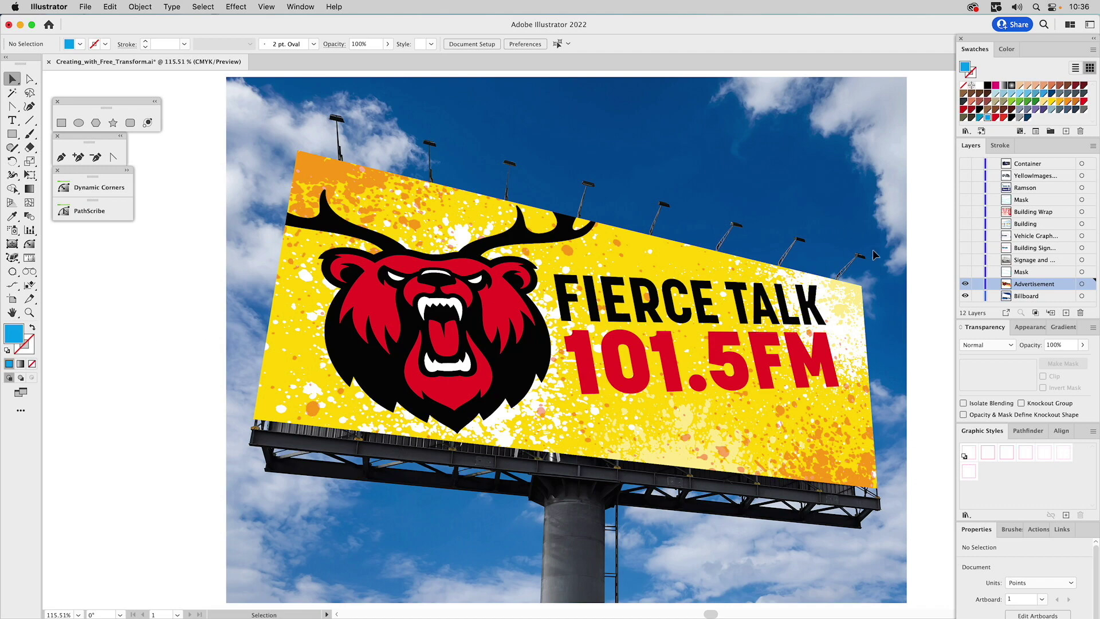
- Show the Mask layer above Advertisement and clip the artwork with its panel outline as a clipping mask
click(965, 272)
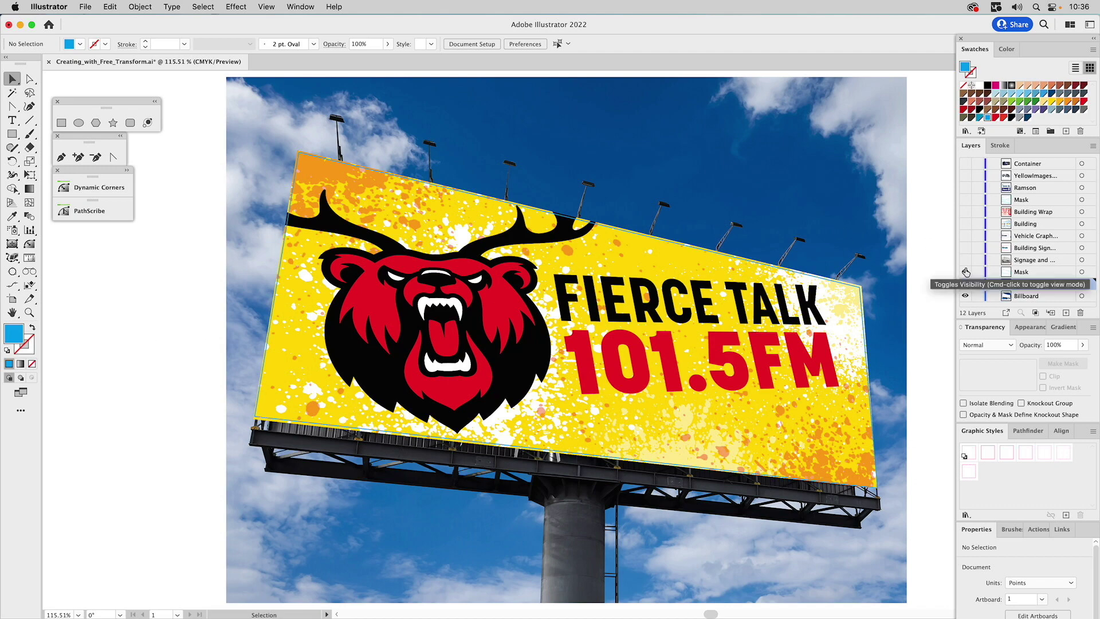
click(832, 285)
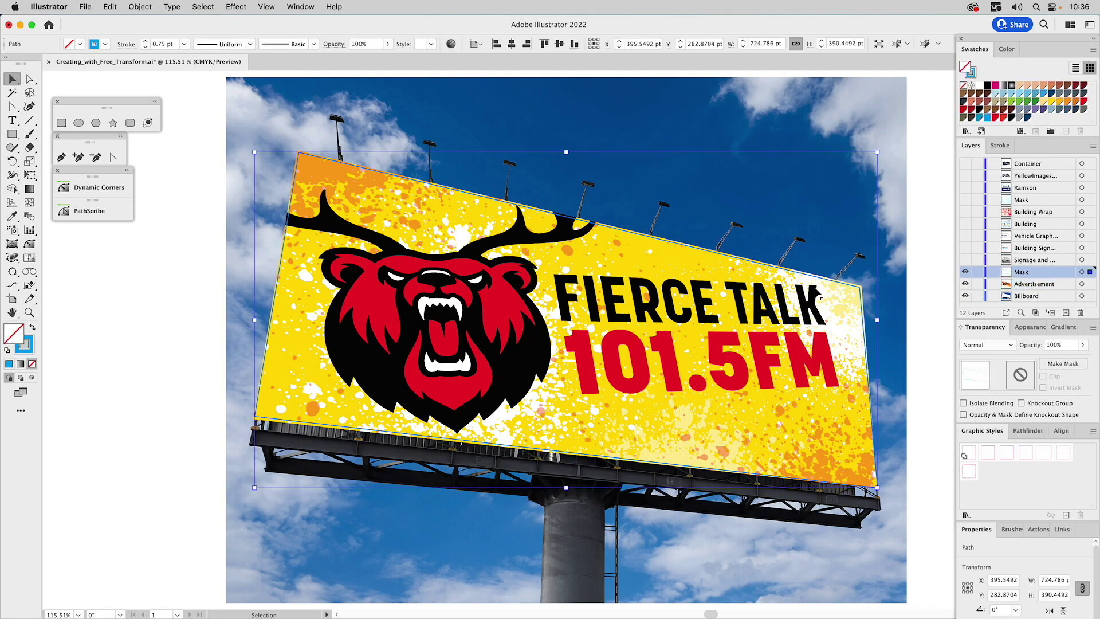
shift+click(819, 292)
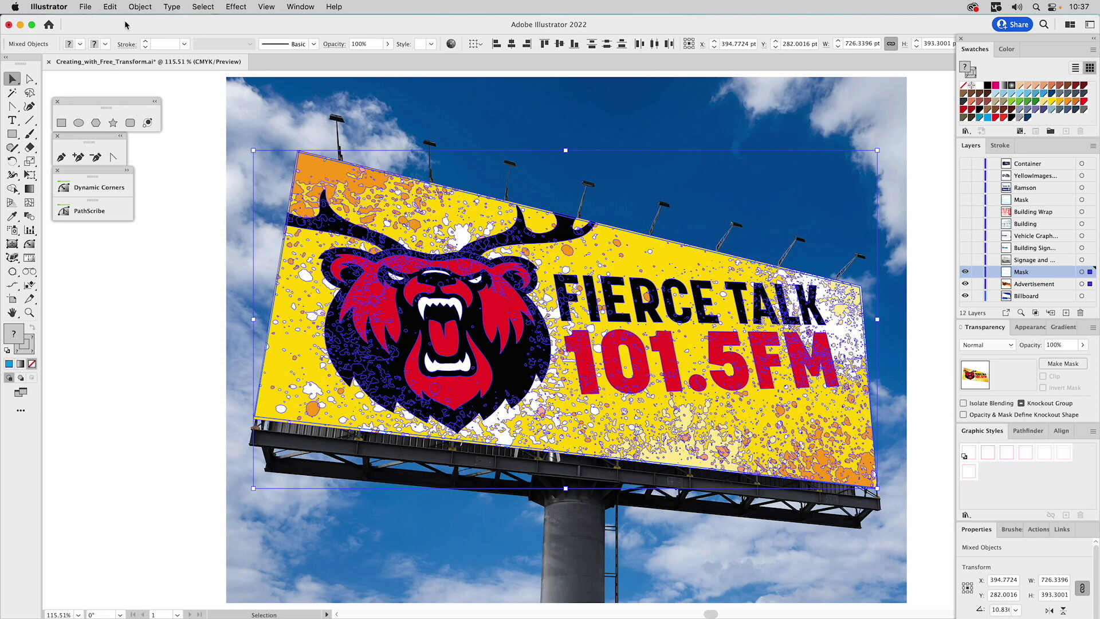
click(140, 7)
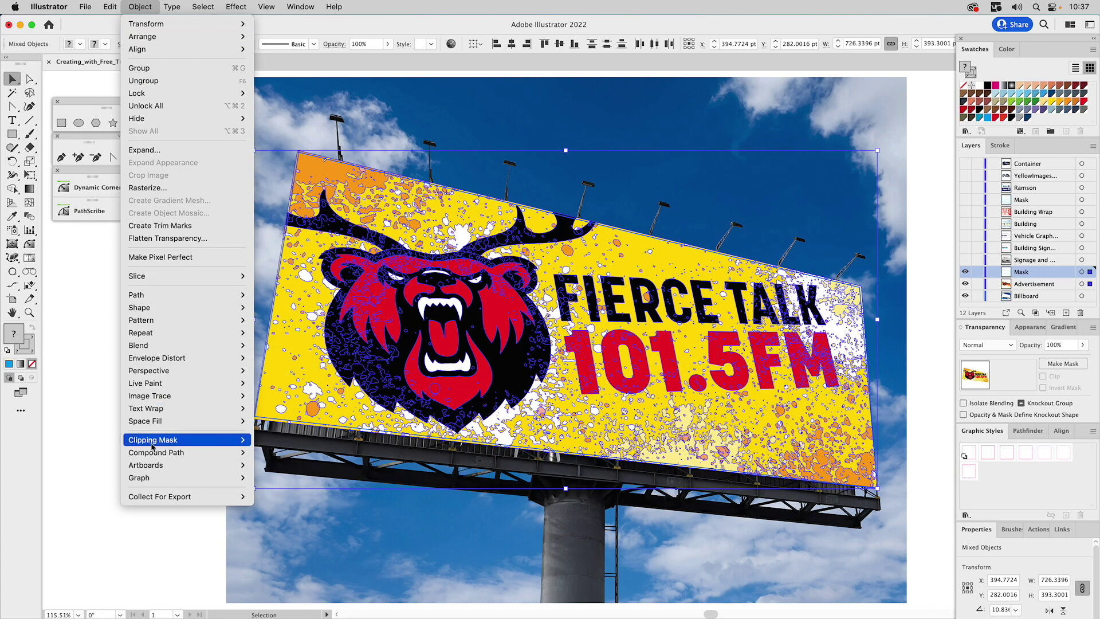
mouse_move(206, 441)
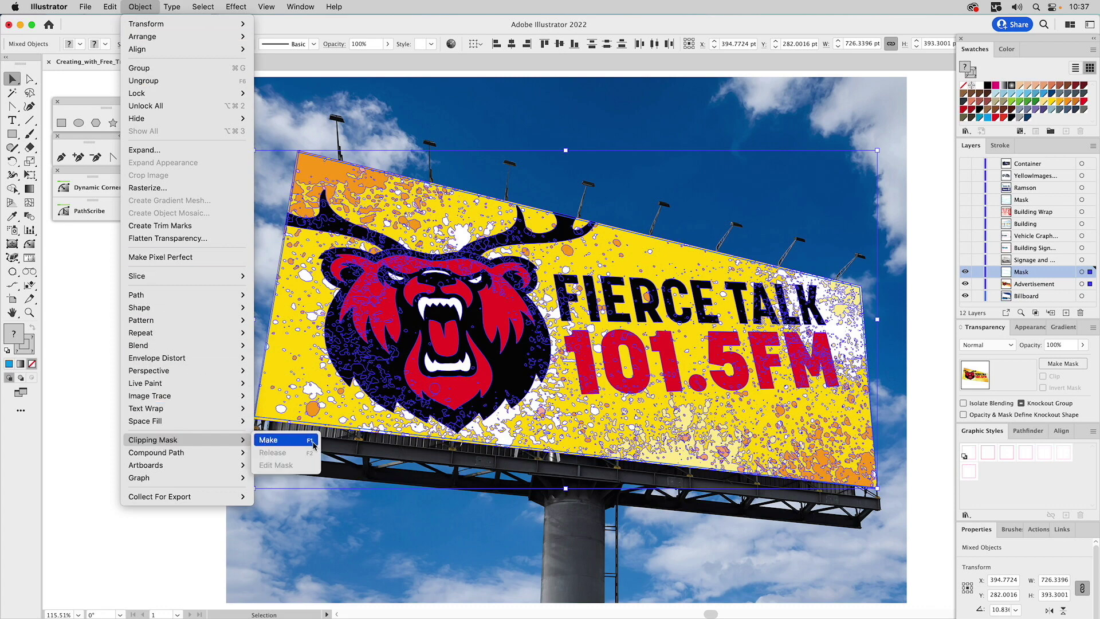
click(90, 316)
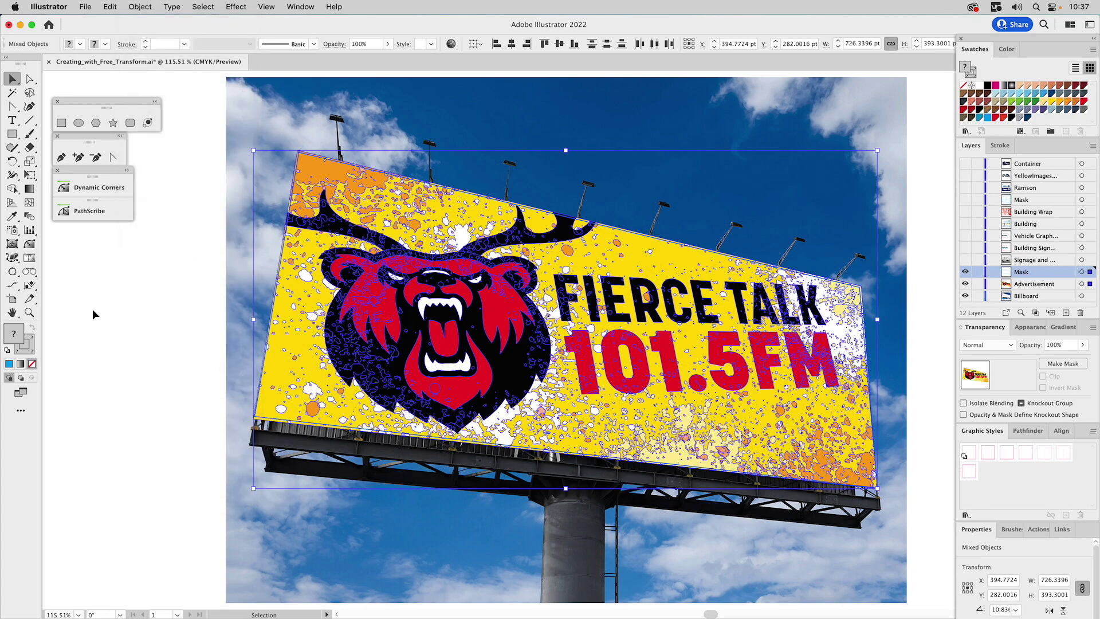
key(super+7)
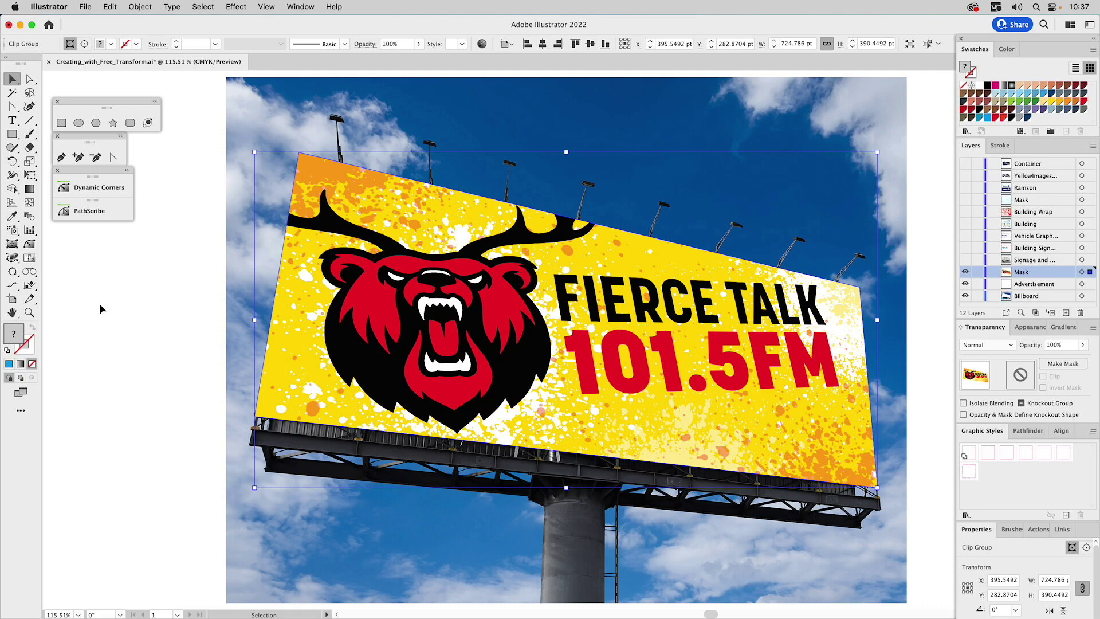
- Set the clipped billboard artwork's blending mode to Multiply and deselect it
click(985, 345)
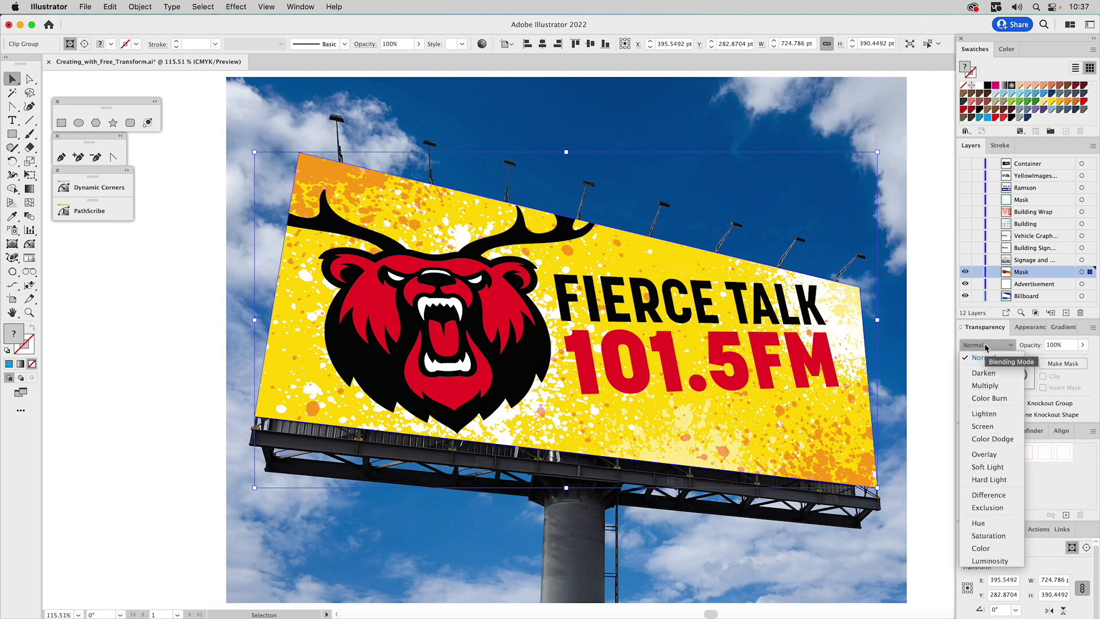
click(984, 385)
click(122, 301)
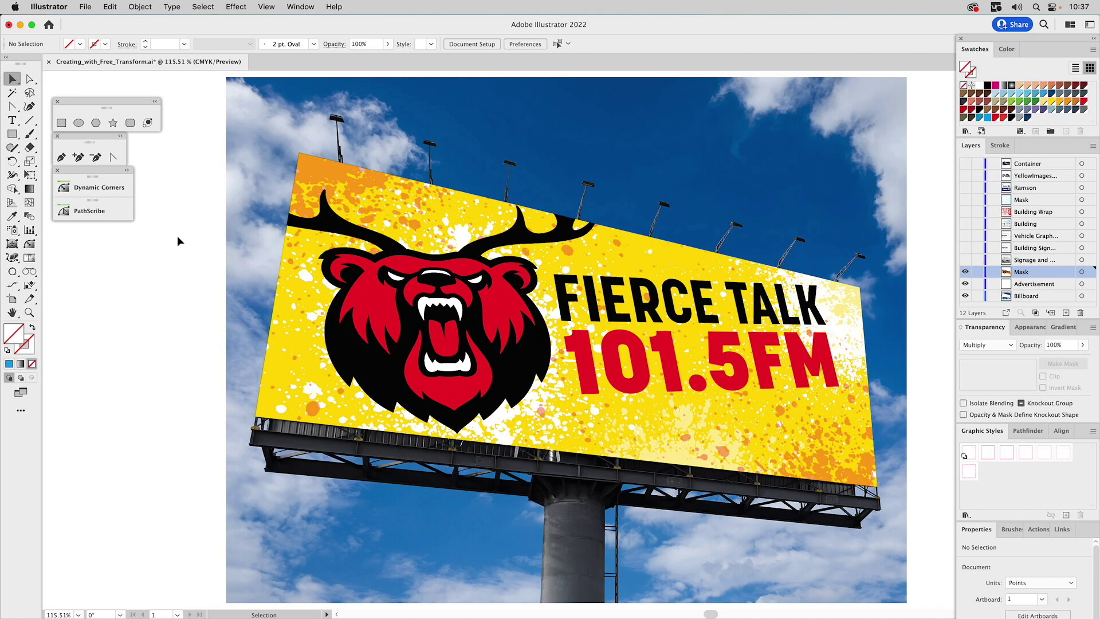
- Hide the Mask, Advertisement and Billboard layers and show the warehouse photo and Building Sign layers
click(966, 261)
drag(965, 272, 958, 293)
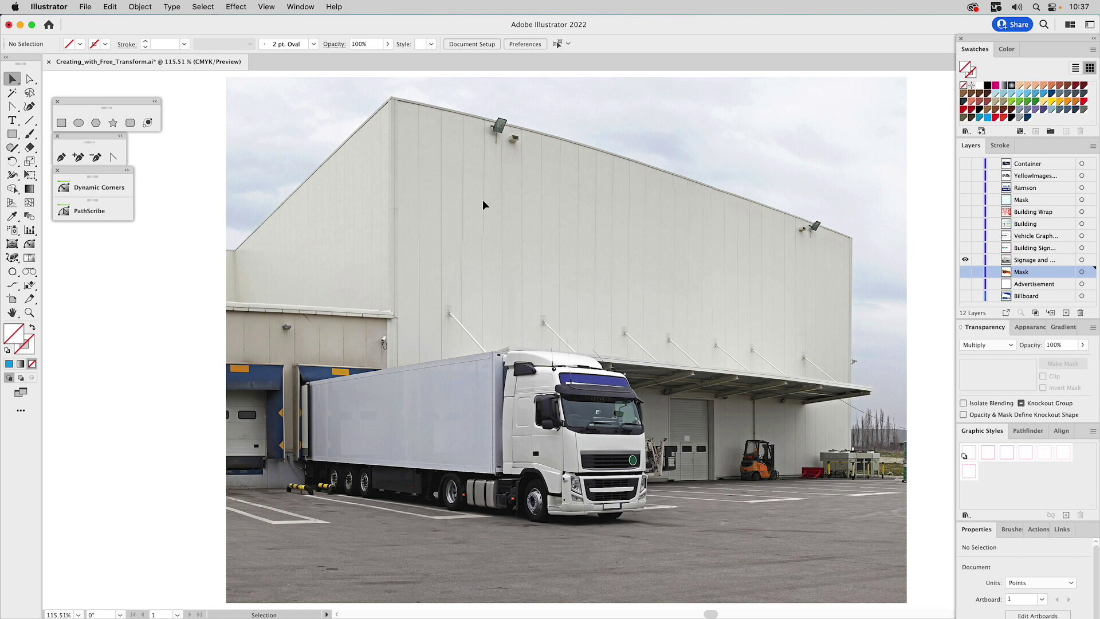
click(965, 248)
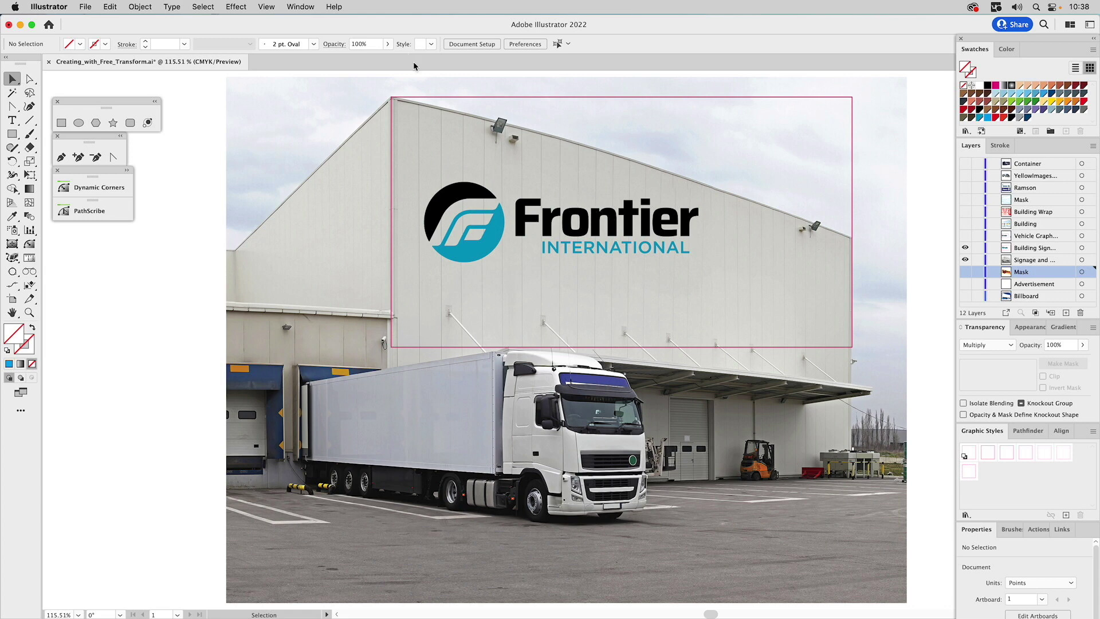
- Free-distort the Frontier International logo together with its guide rectangle so the two right corners match the warehouse wall's perspective
click(431, 101)
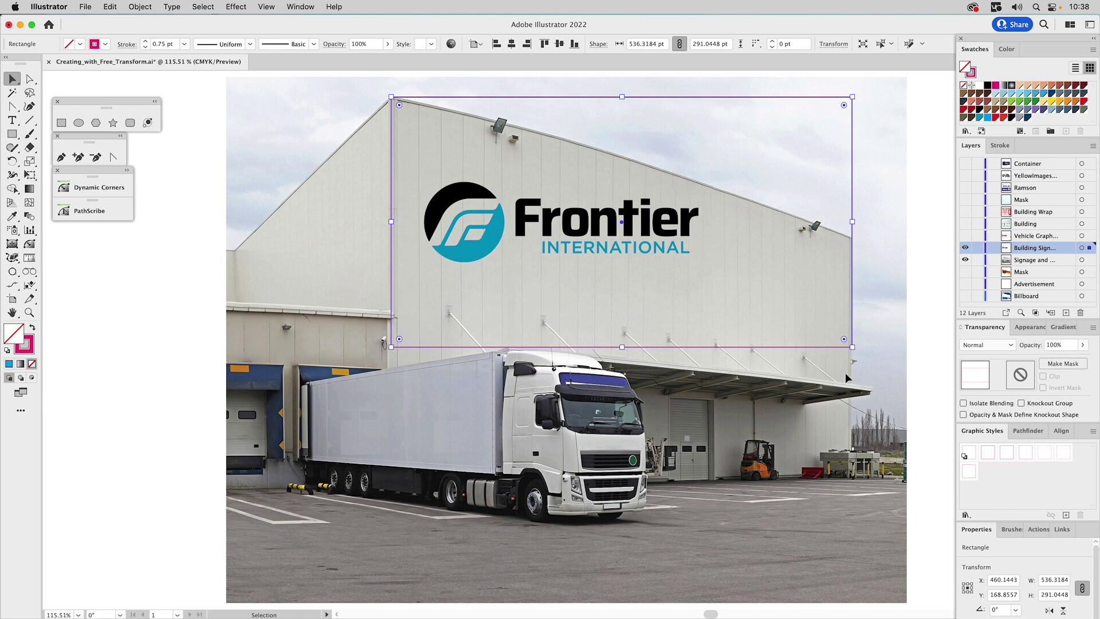
click(475, 196)
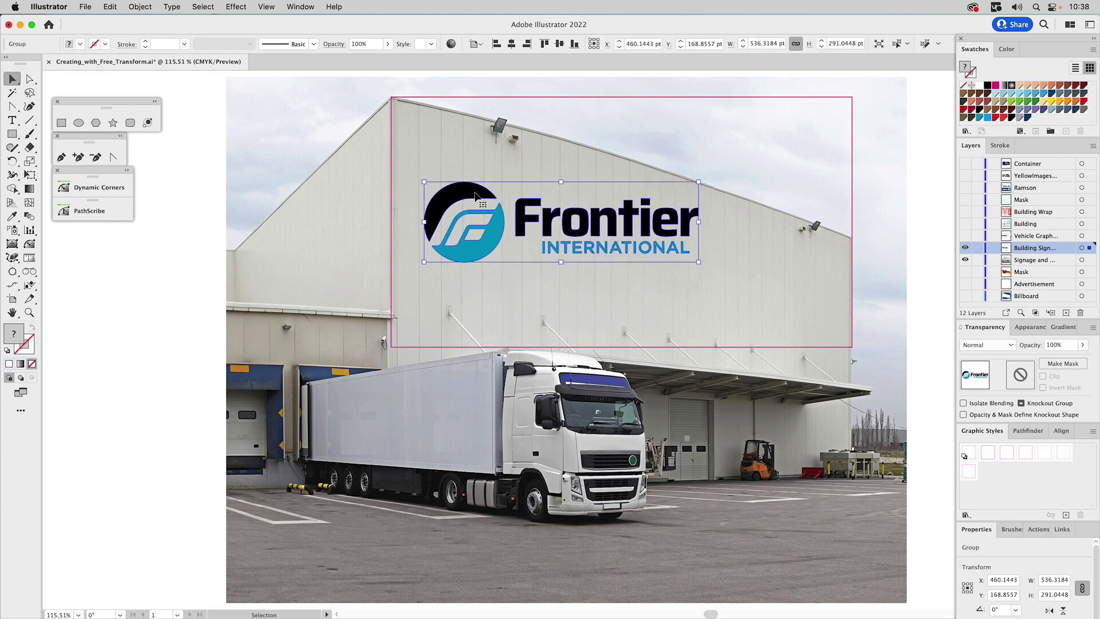
shift+click(580, 99)
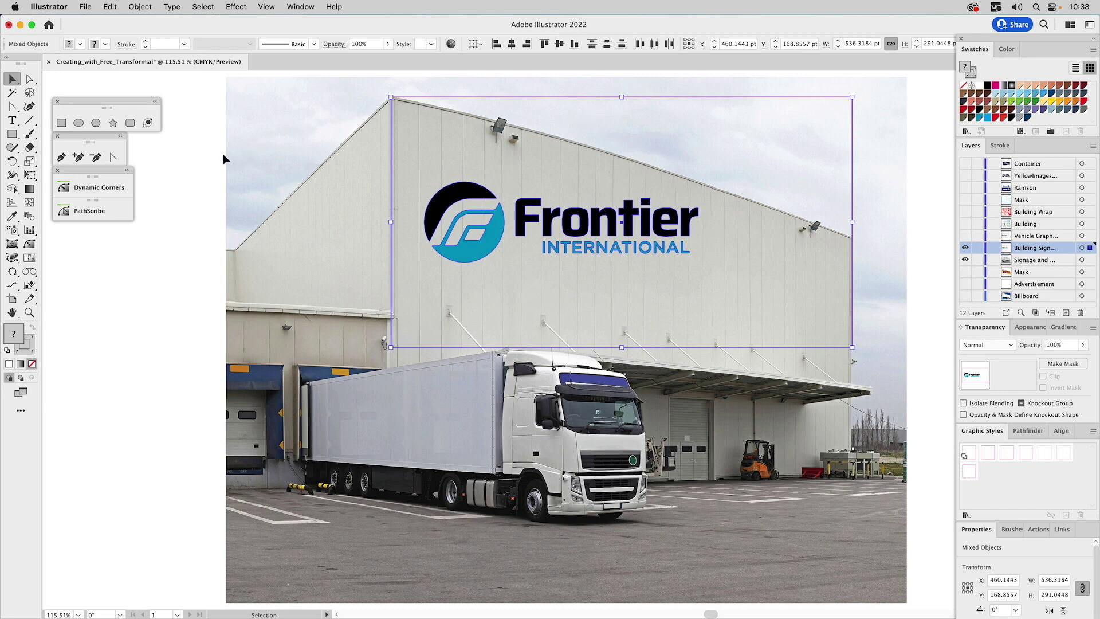
click(32, 176)
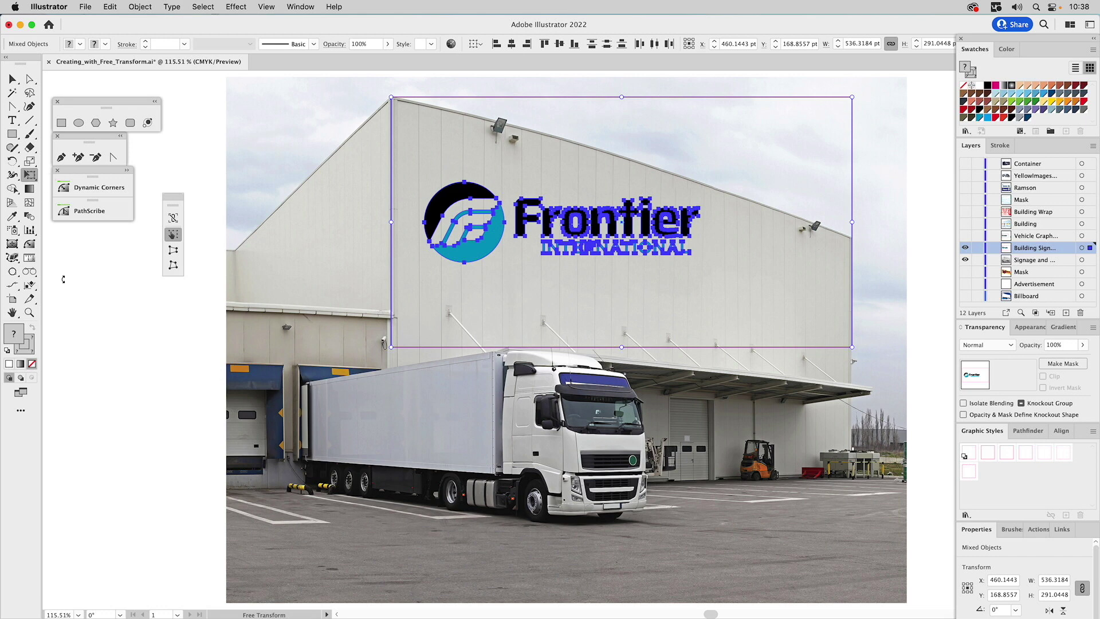
click(174, 266)
drag(852, 99, 859, 248)
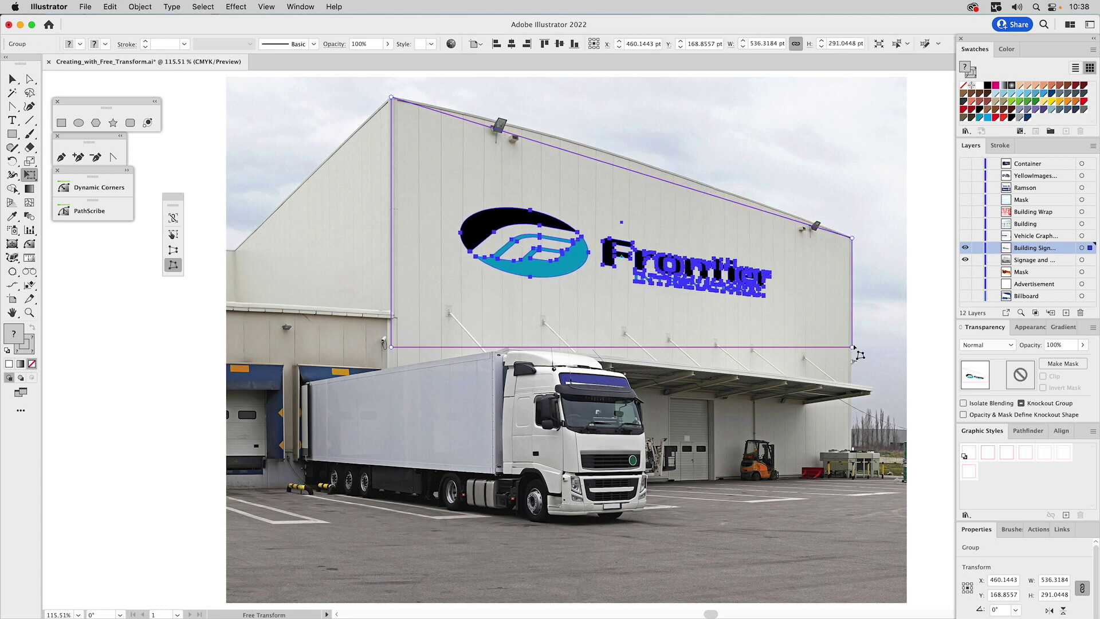
drag(852, 349, 857, 401)
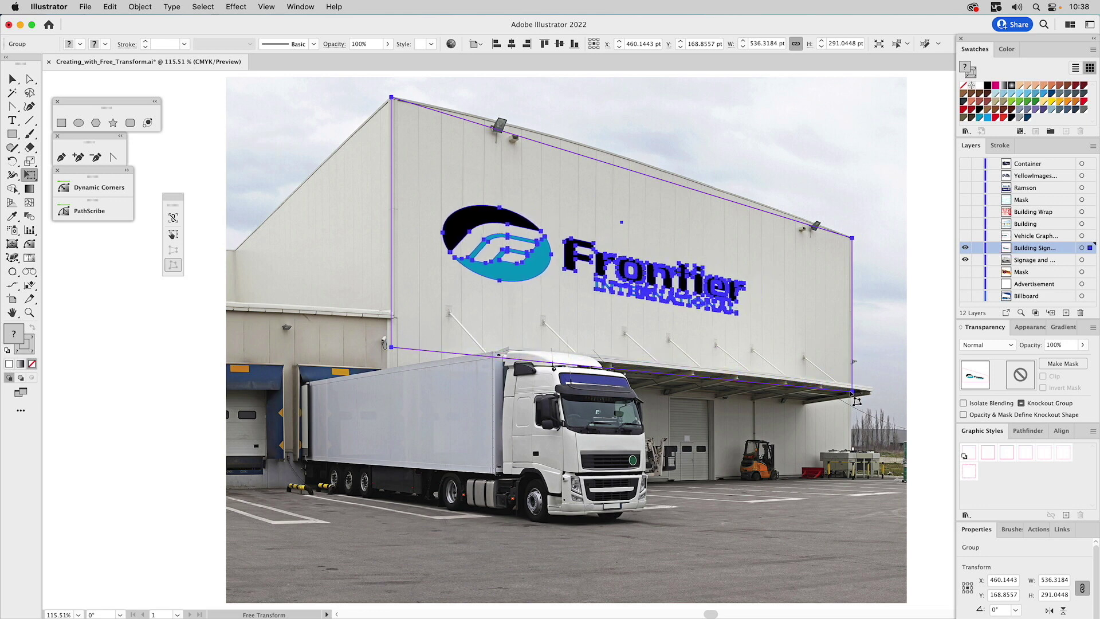
drag(857, 401, 857, 401)
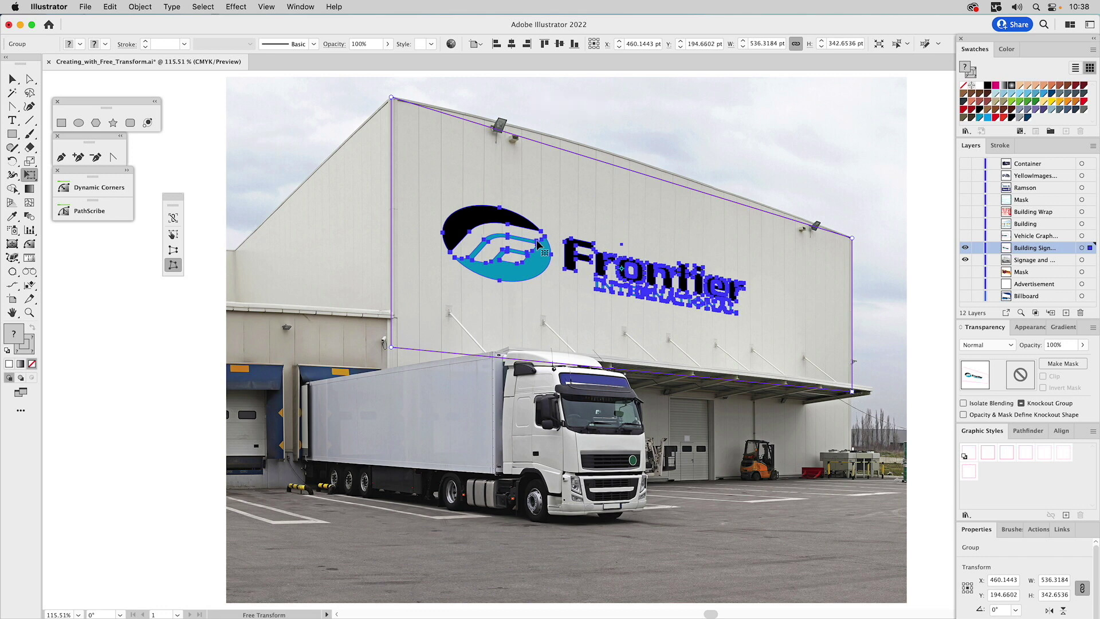
- Narrow the distorted logo and guide rectangle with Free Transform from the right side to about 389 pt wide
click(175, 236)
drag(852, 314, 725, 300)
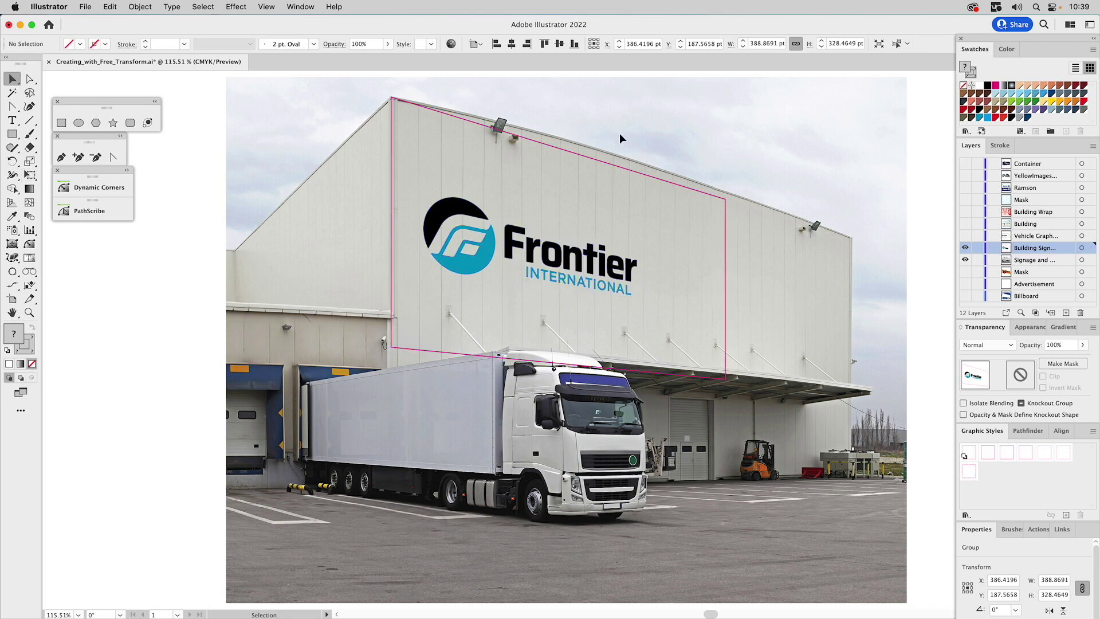
key(v)
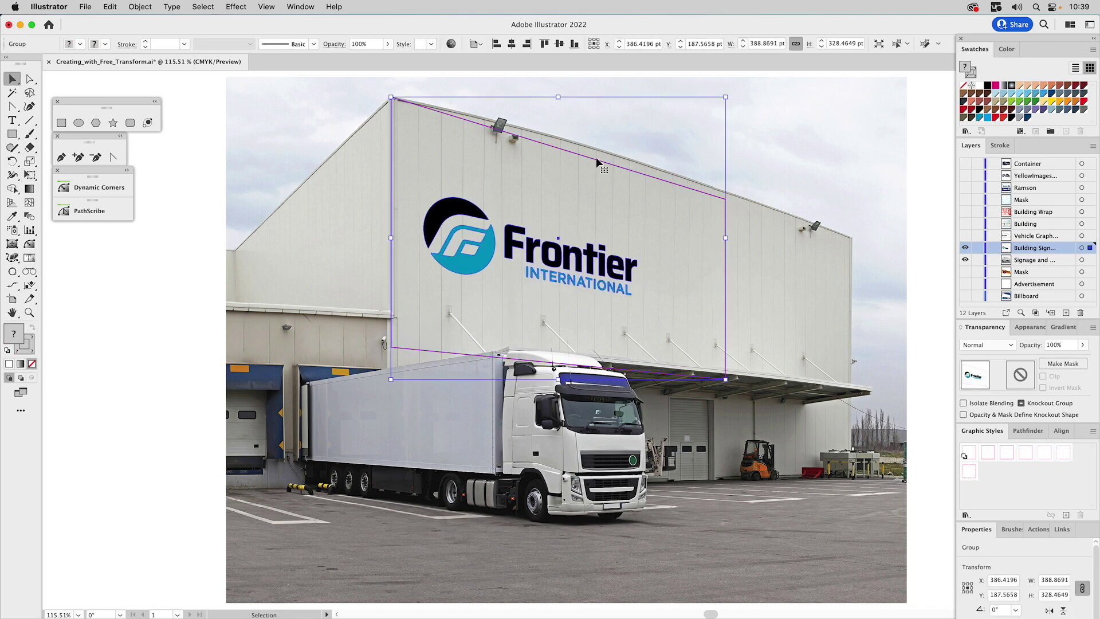
- Ungroup the logo from its guide rectangle and delete the rectangle
click(596, 158)
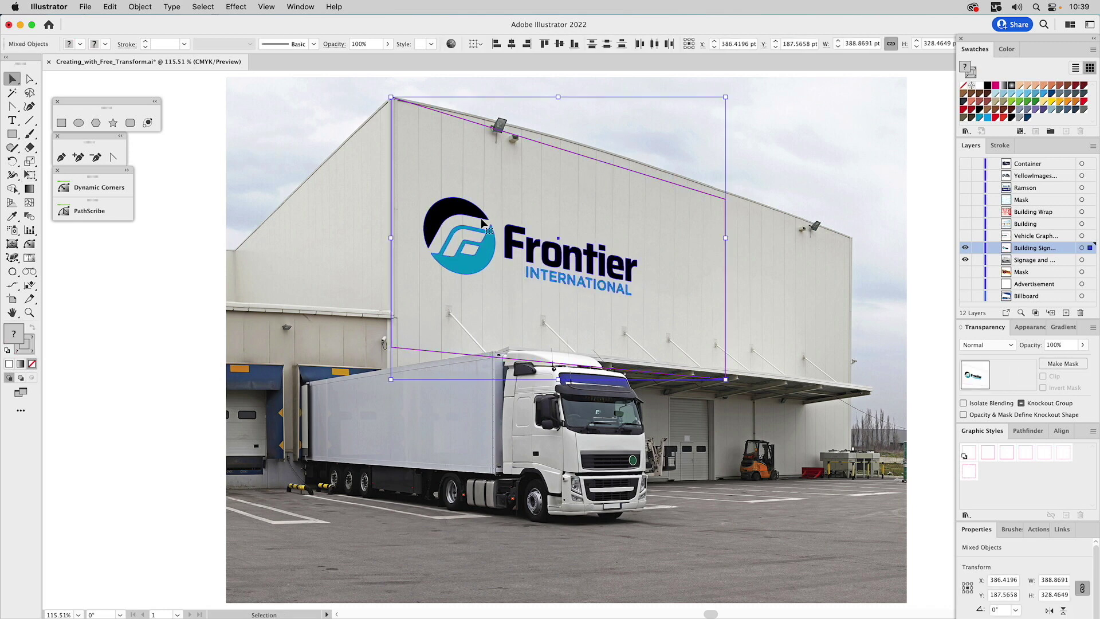
click(581, 148)
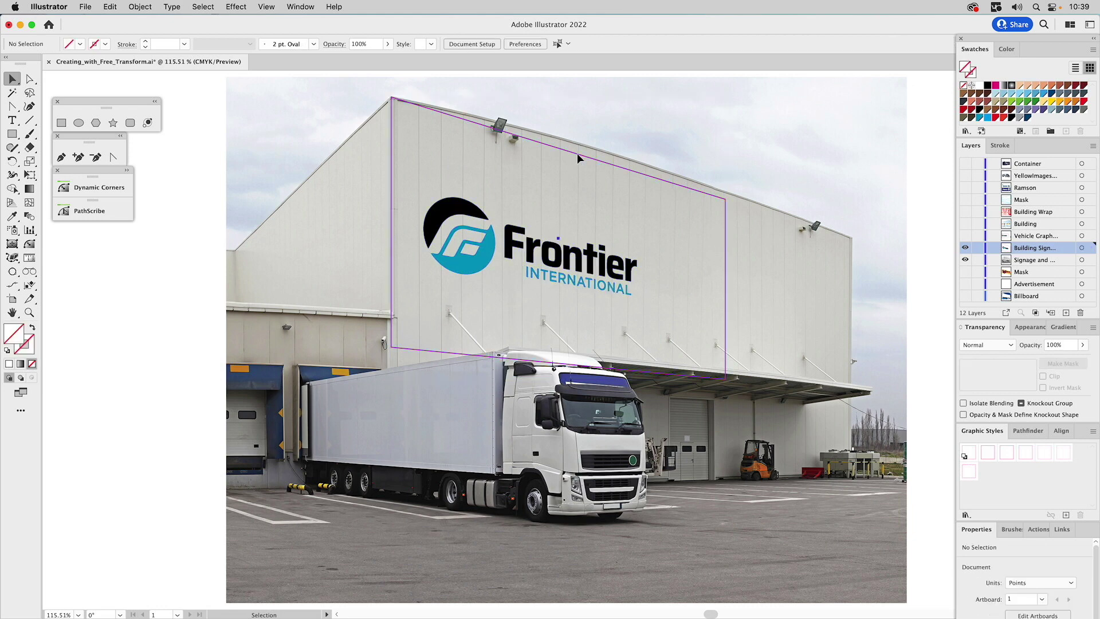
click(576, 153)
key(super+shift+a)
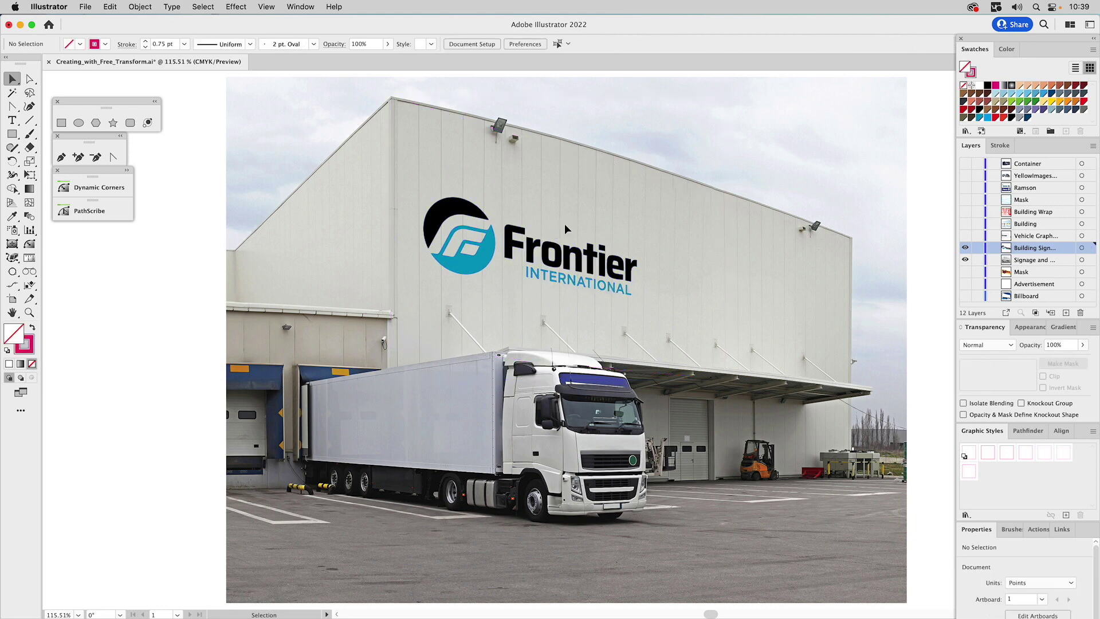
- Enlarge the Frontier International logo proportionally to about 345 pt wide and move it toward the right part of the warehouse wall
click(475, 217)
drag(639, 246, 723, 255)
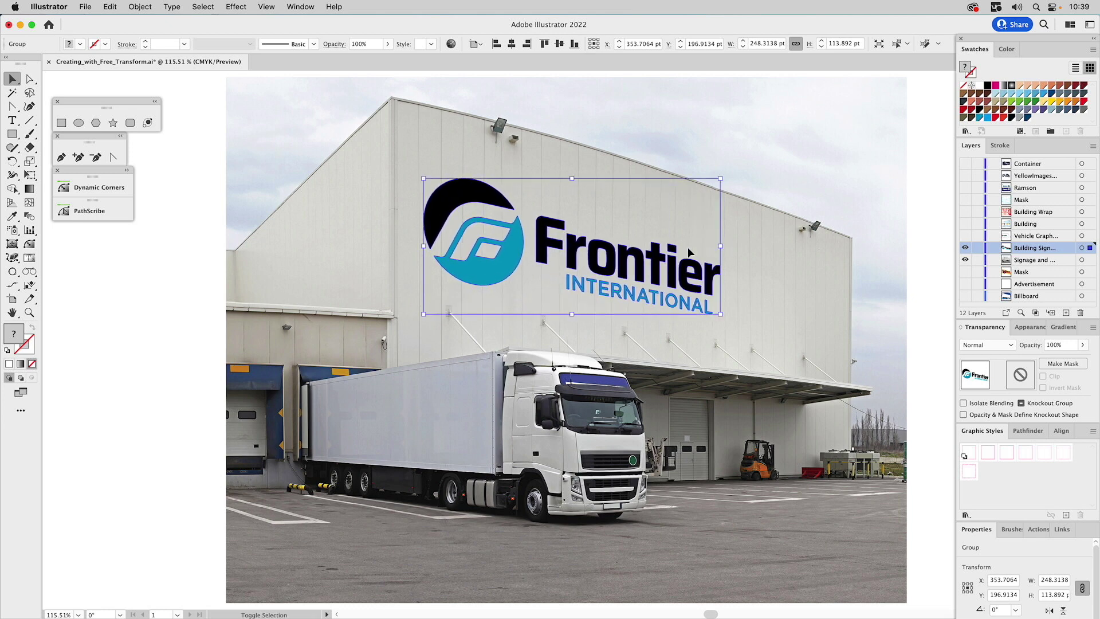
drag(493, 199, 561, 211)
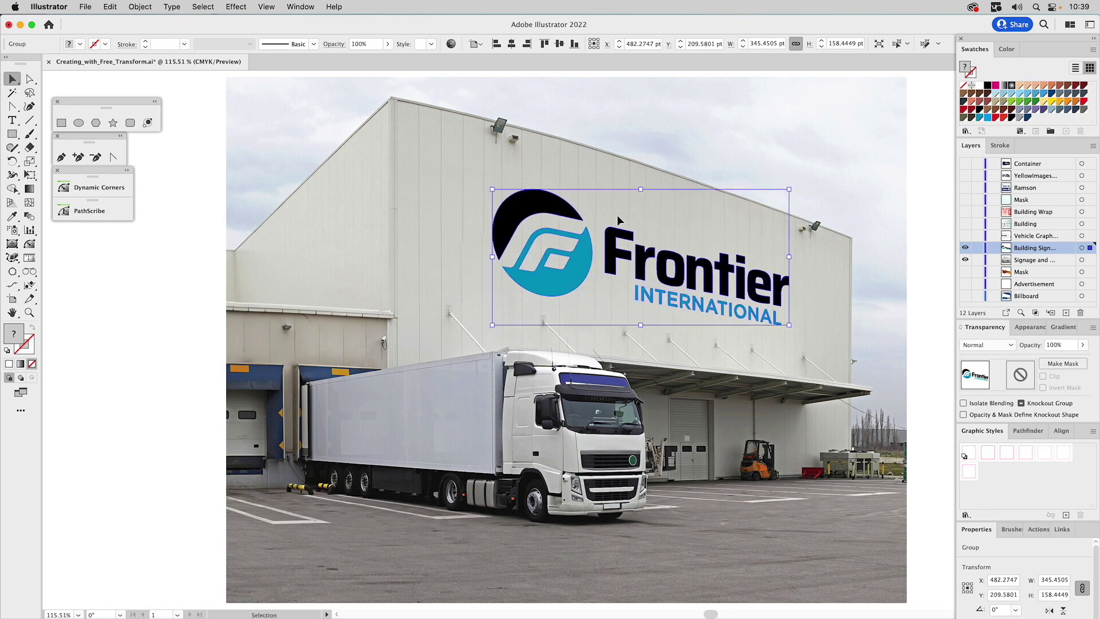
- Set the Frontier International logo's blending mode to Multiply and deselect it
click(986, 347)
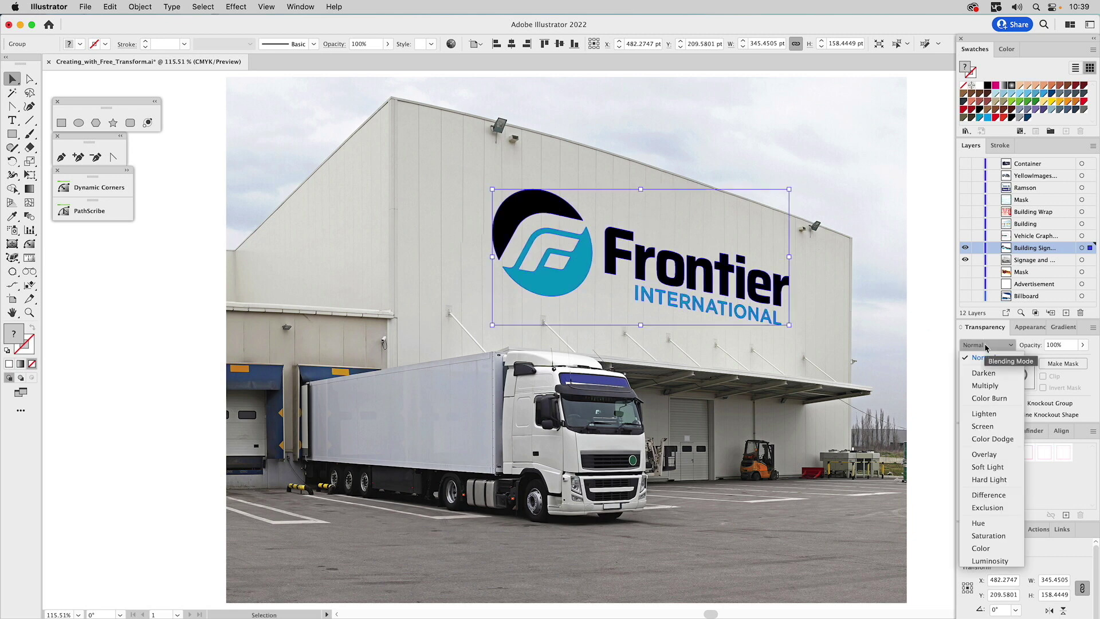
click(986, 388)
click(709, 112)
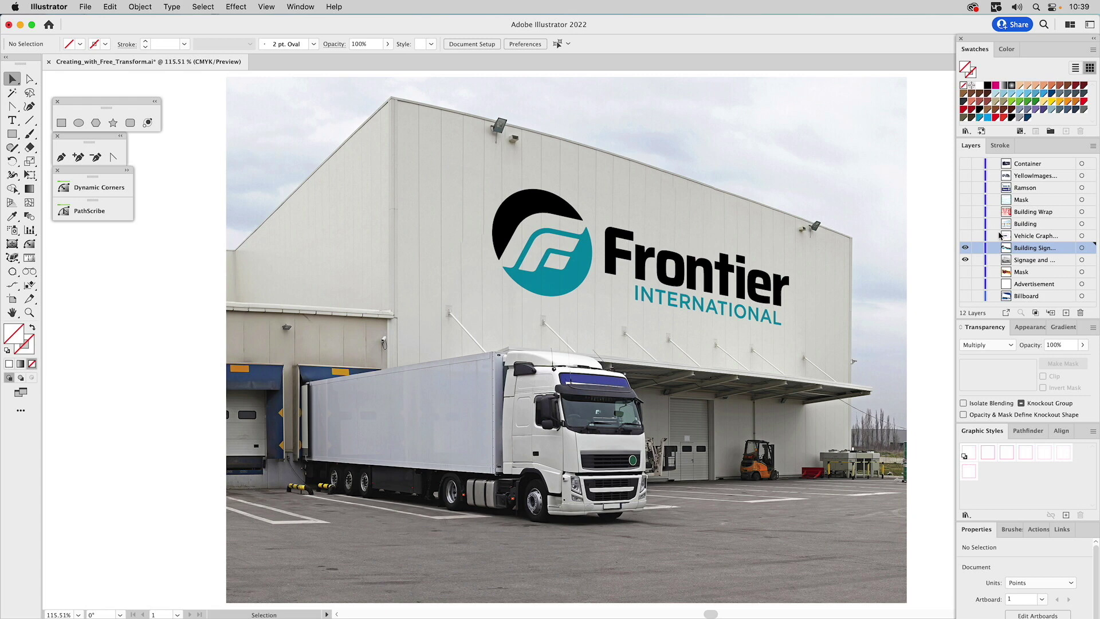
- Show the Vehicle Graphics layer over the warehouse photo
click(966, 246)
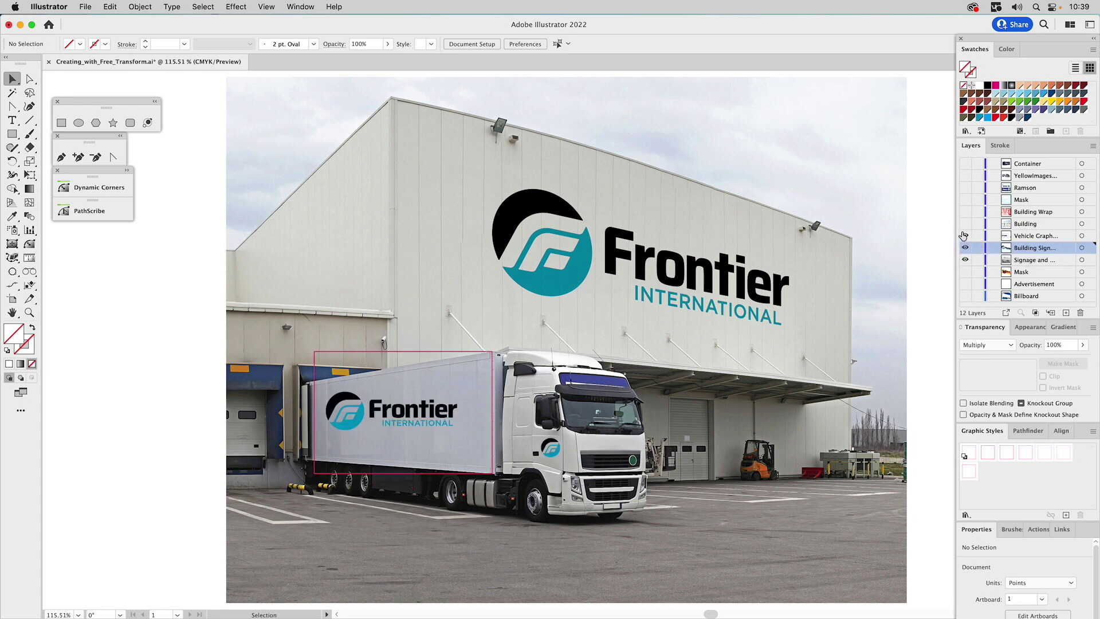
key(z)
drag(251, 310, 638, 553)
scroll(577, 368, down, 2)
scroll(577, 368, left, 2)
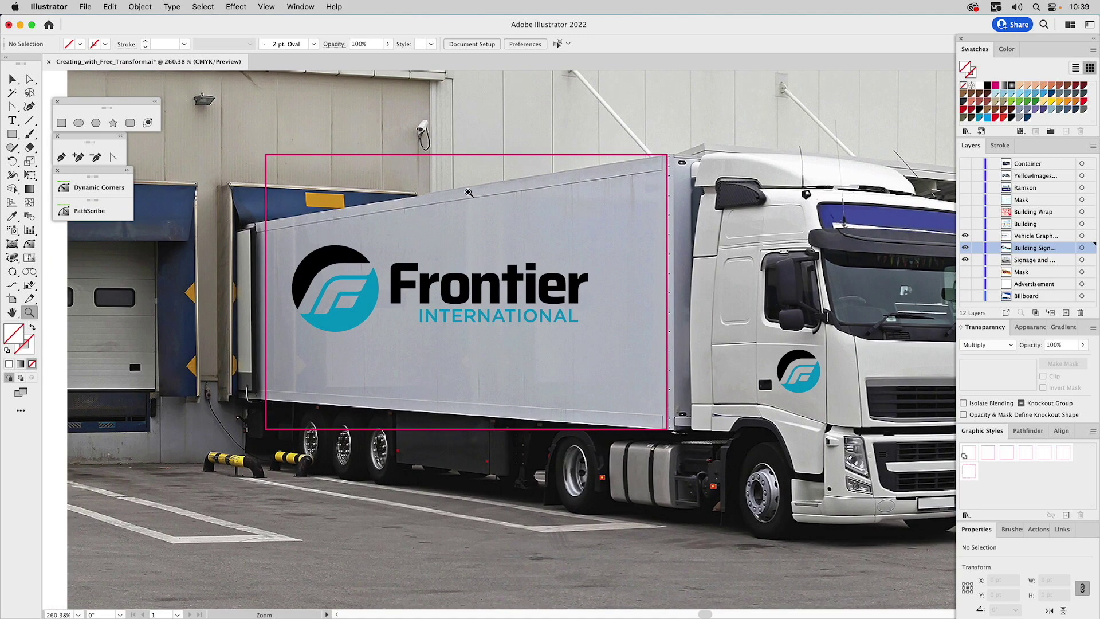
- Free-distort the trailer logo and its guide rectangle to match the trailer side's perspective, and narrow them from the rear end to about 107 pt wide
key(v)
click(328, 252)
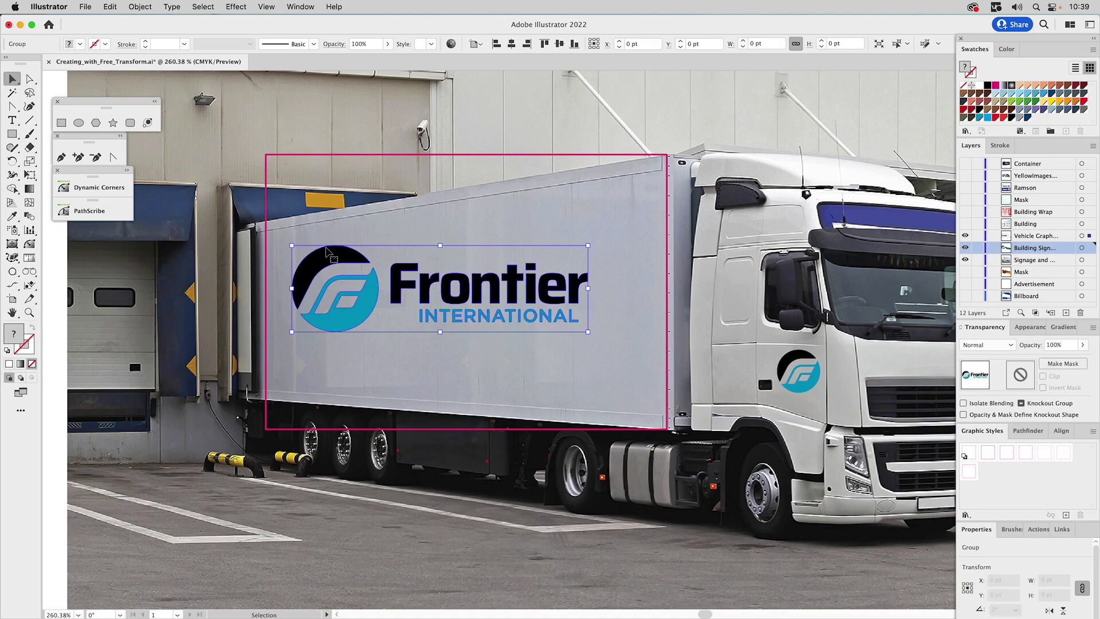
shift+click(342, 154)
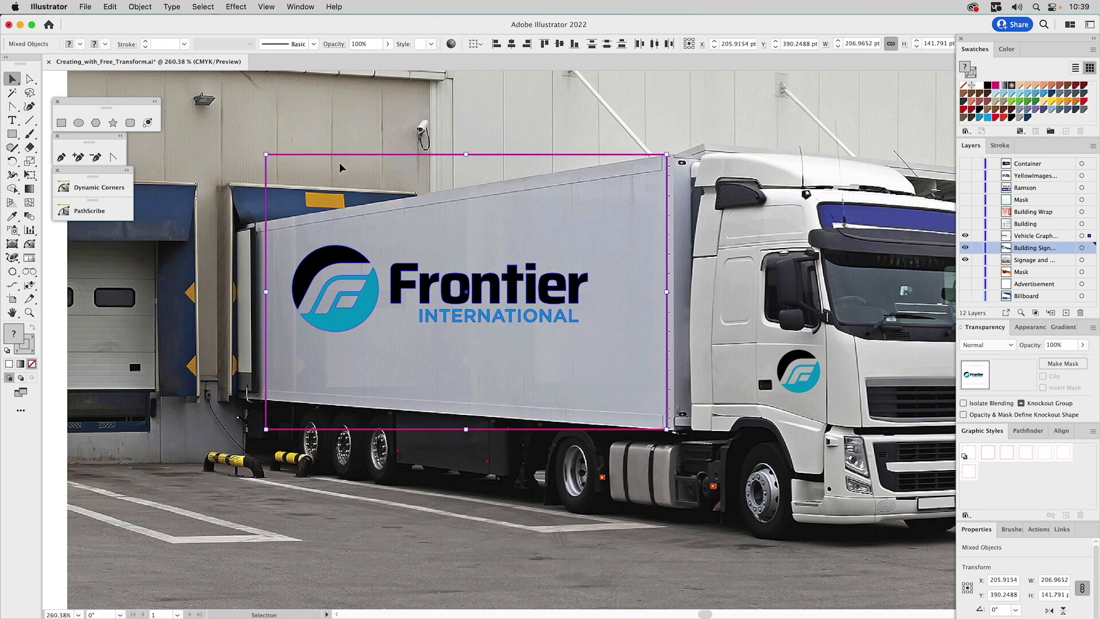
click(30, 175)
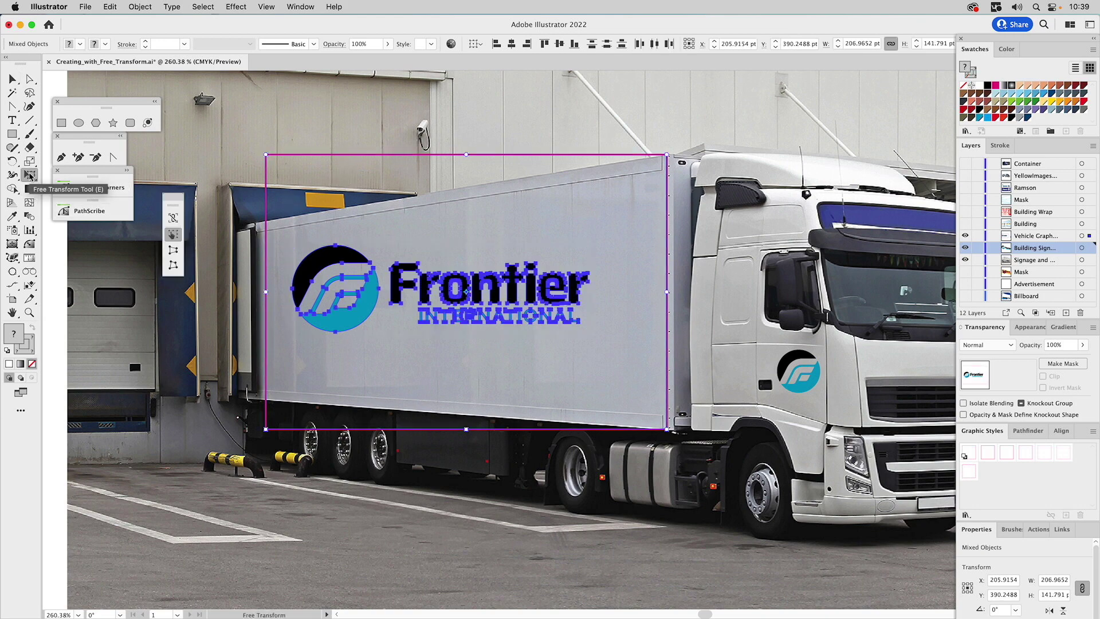
click(173, 266)
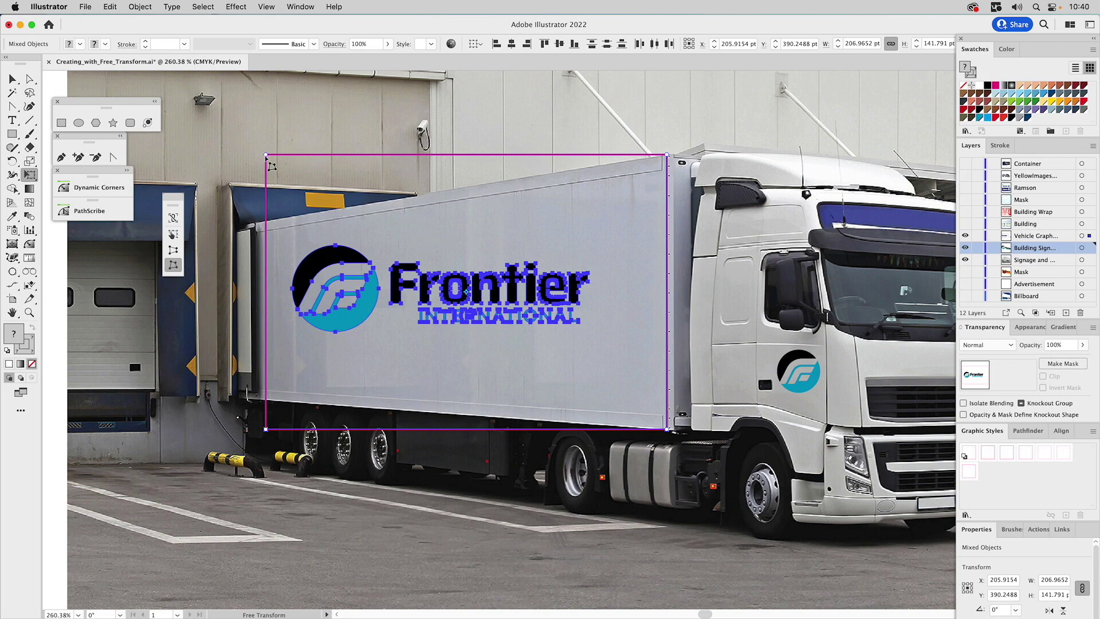
drag(266, 154, 271, 222)
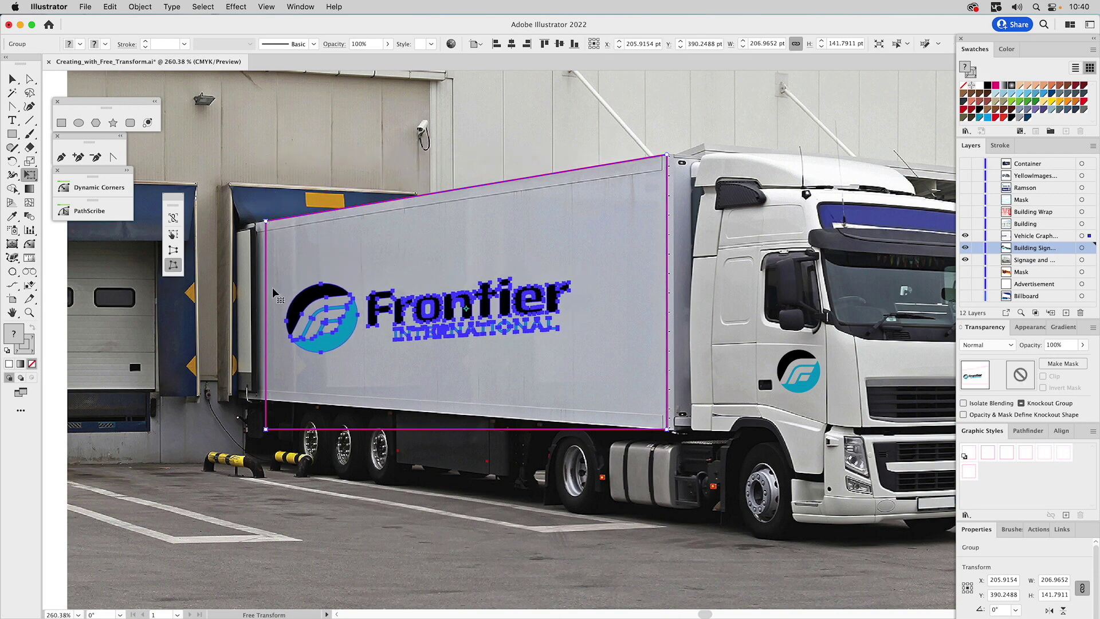
drag(267, 432, 273, 410)
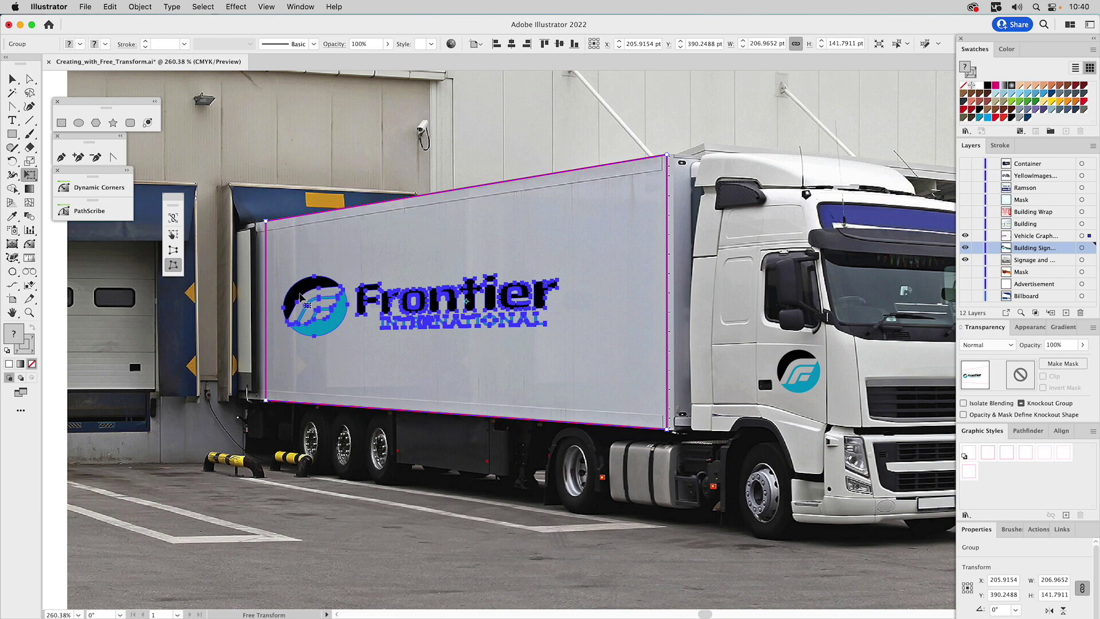
click(173, 234)
drag(267, 310, 460, 334)
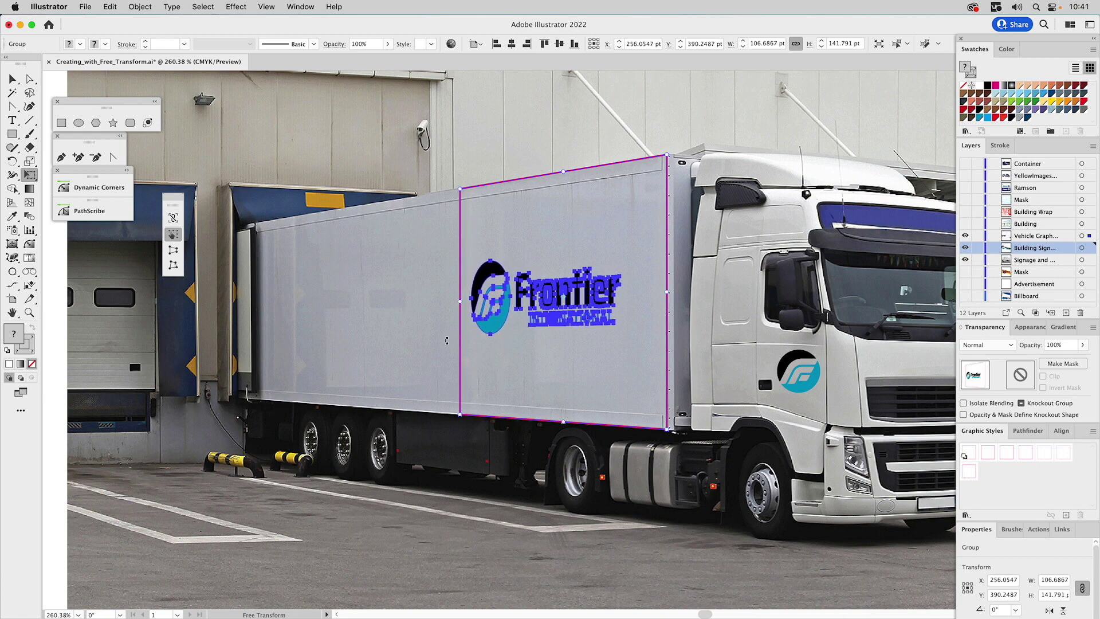
- Ungroup the trailer logo from its guide rectangle and delete the rectangle
click(139, 6)
click(164, 80)
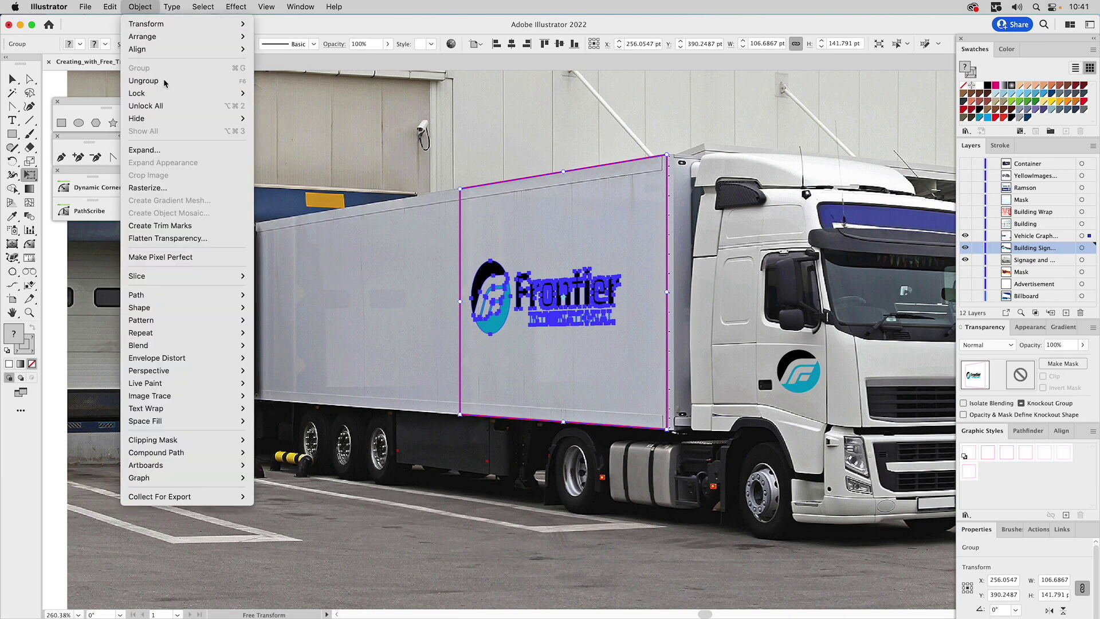
key(super+g)
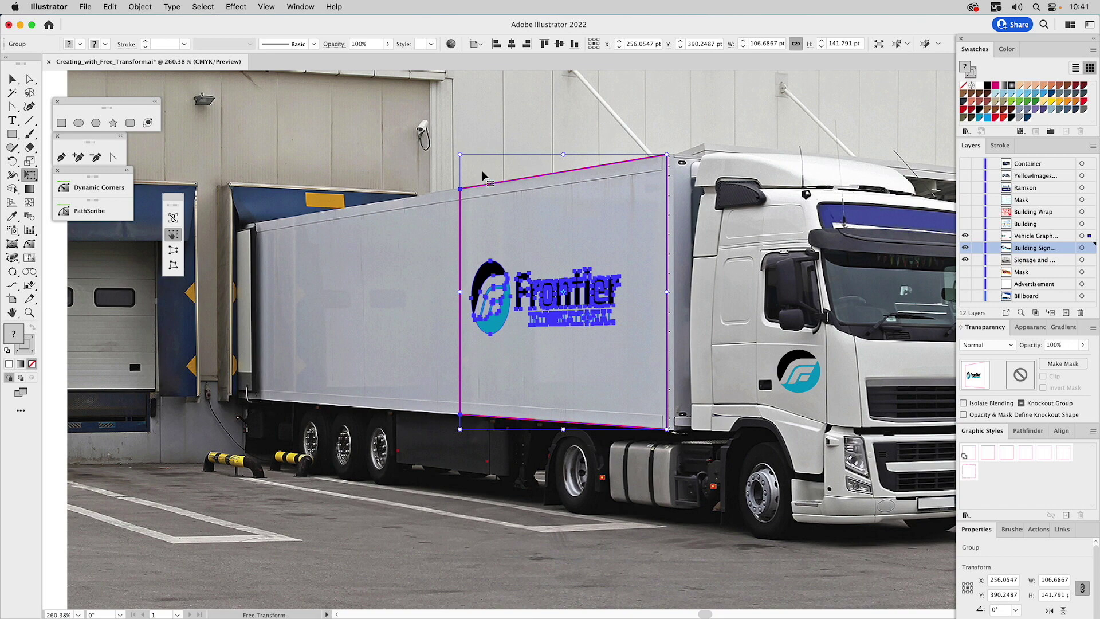
key(v)
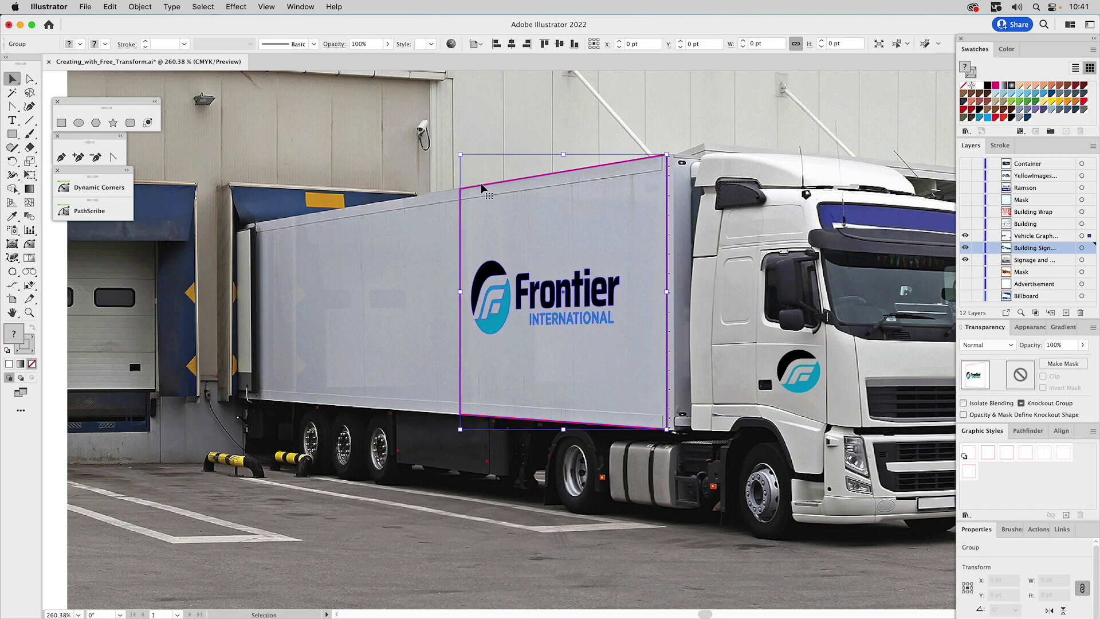
key(a)
key(v)
click(479, 185)
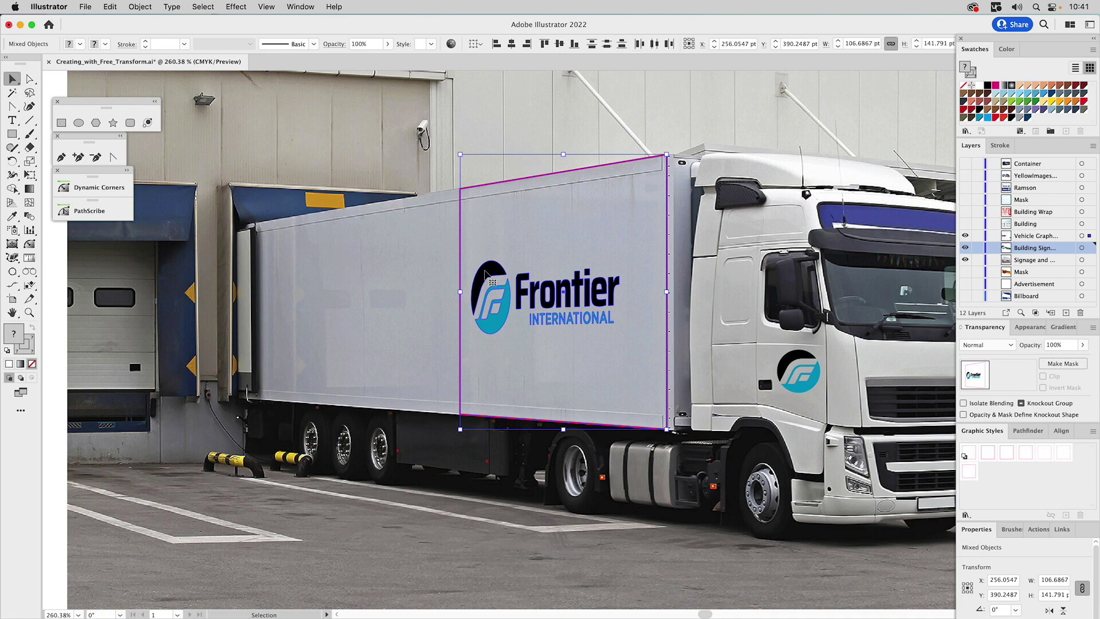
key(super+shift+a)
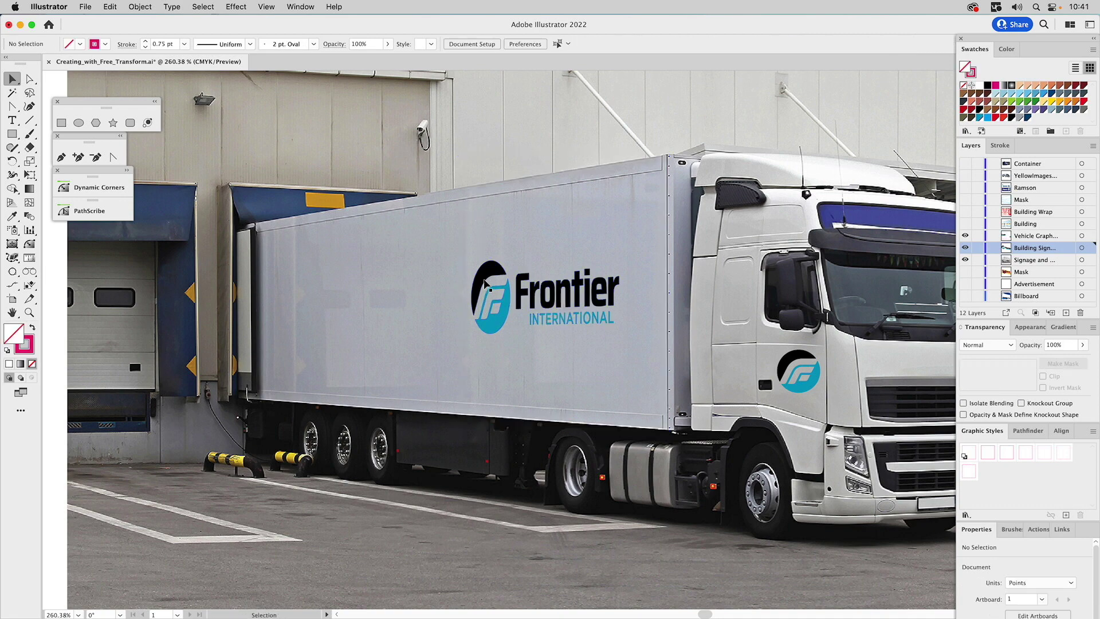
- Enlarge the trailer's Frontier International logo to about 123 pt wide and move it toward the middle of the trailer side
click(488, 285)
drag(469, 298, 383, 301)
drag(421, 263, 381, 259)
drag(380, 262, 380, 265)
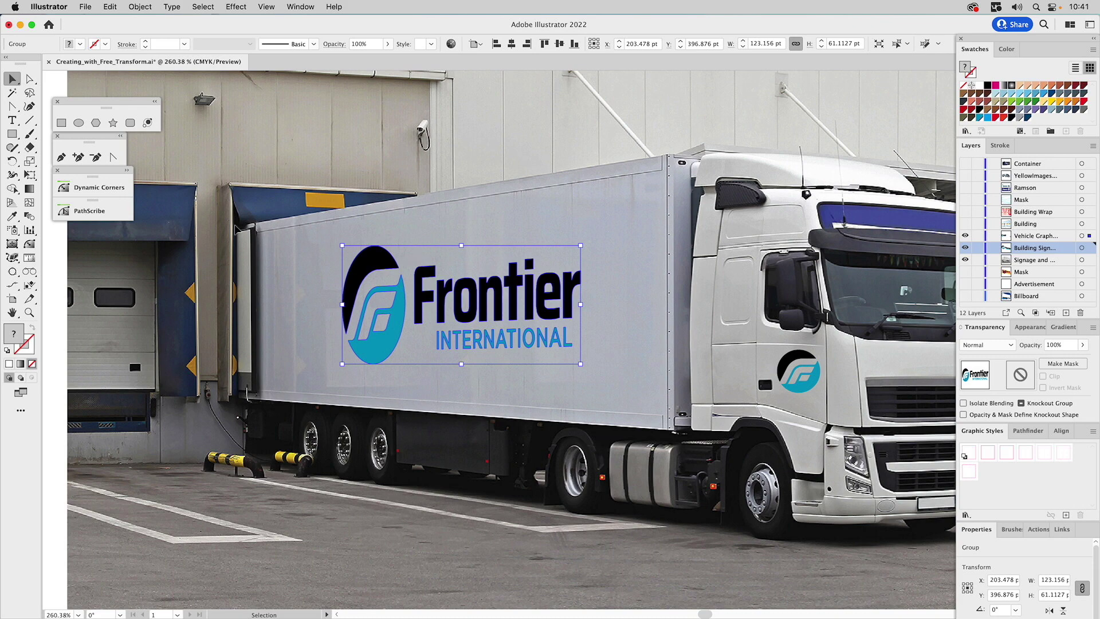
- Refine the trailer logo's perspective with Perspective Distort and Free Distort, raising its upper front corner, and deselect it
click(31, 176)
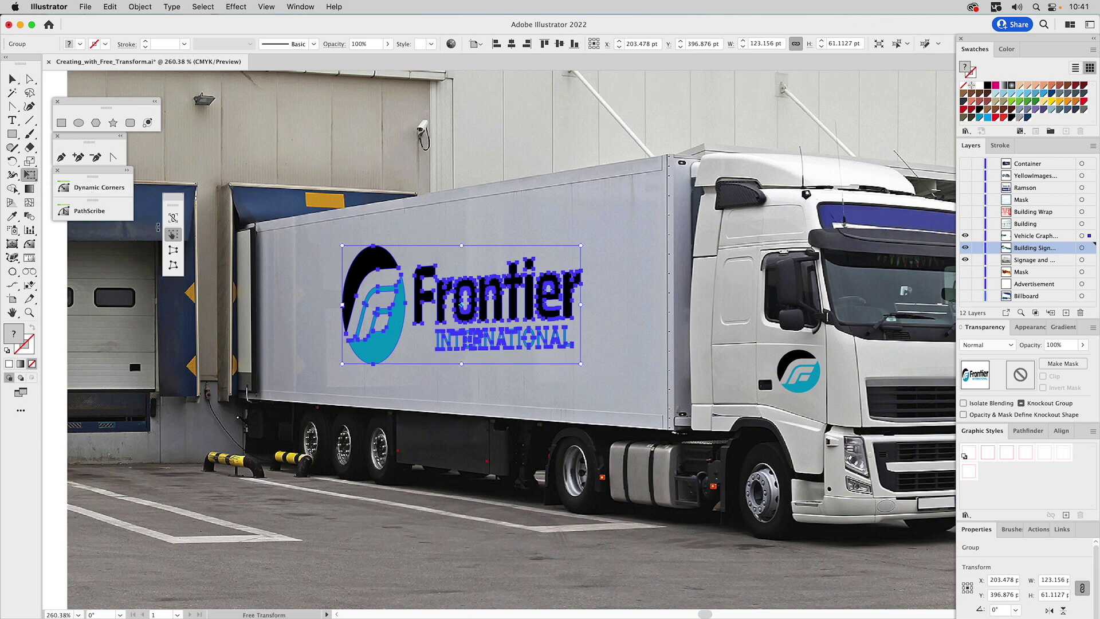
click(173, 250)
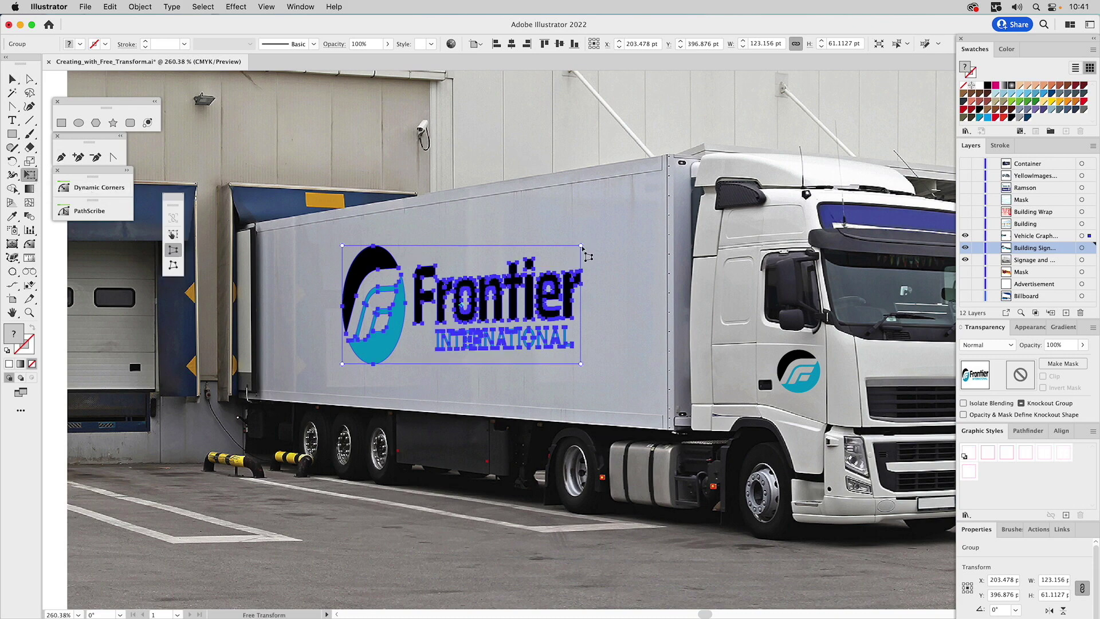
drag(581, 246, 582, 241)
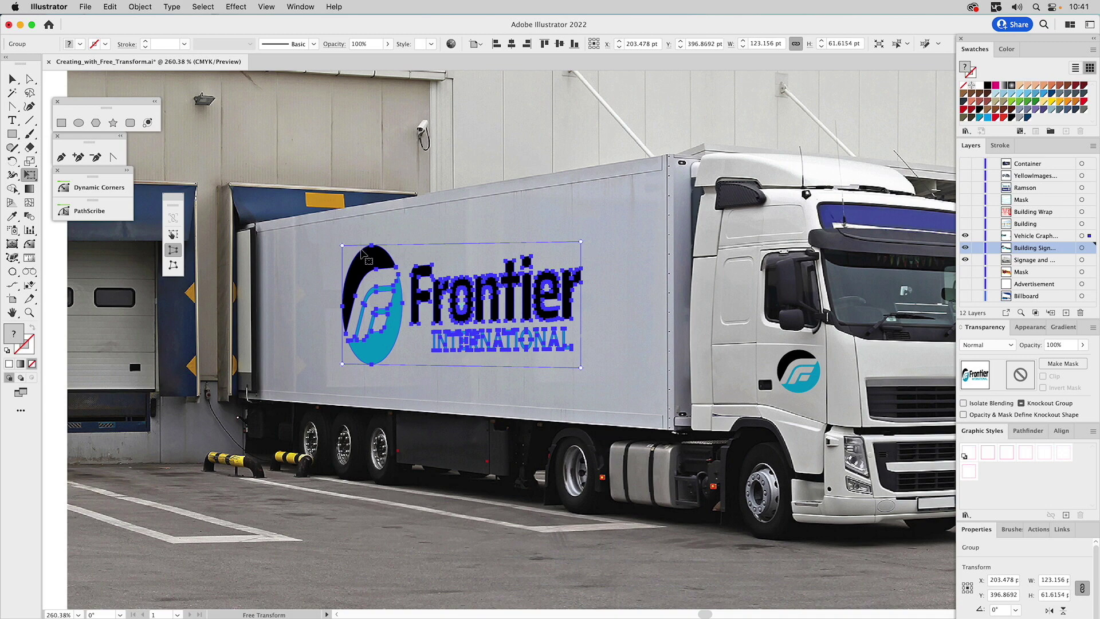
click(169, 268)
drag(582, 244, 582, 235)
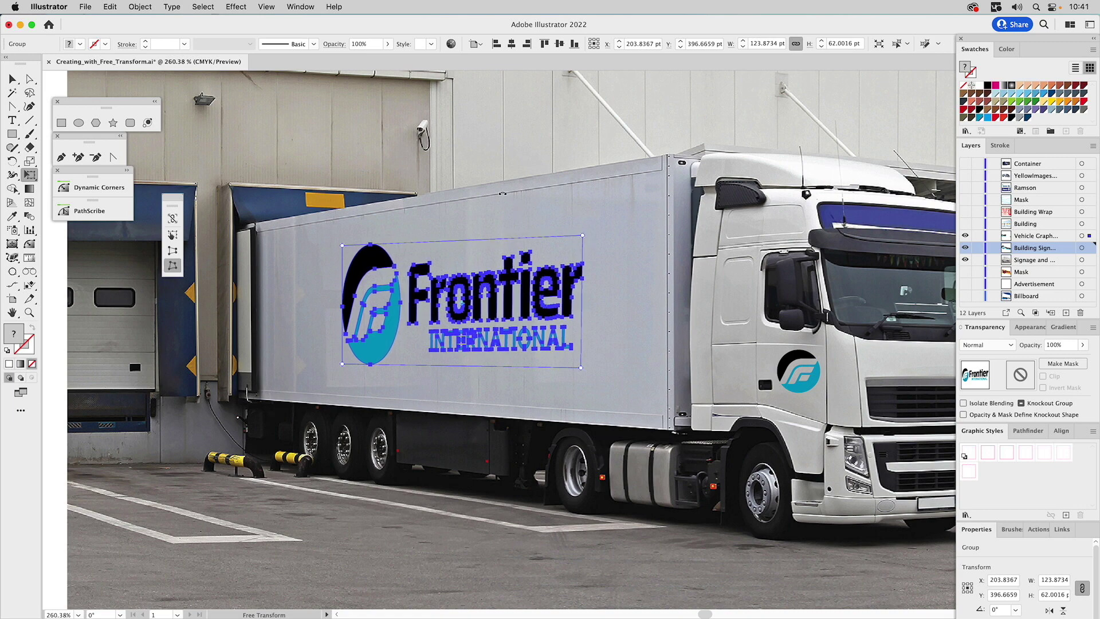
click(12, 79)
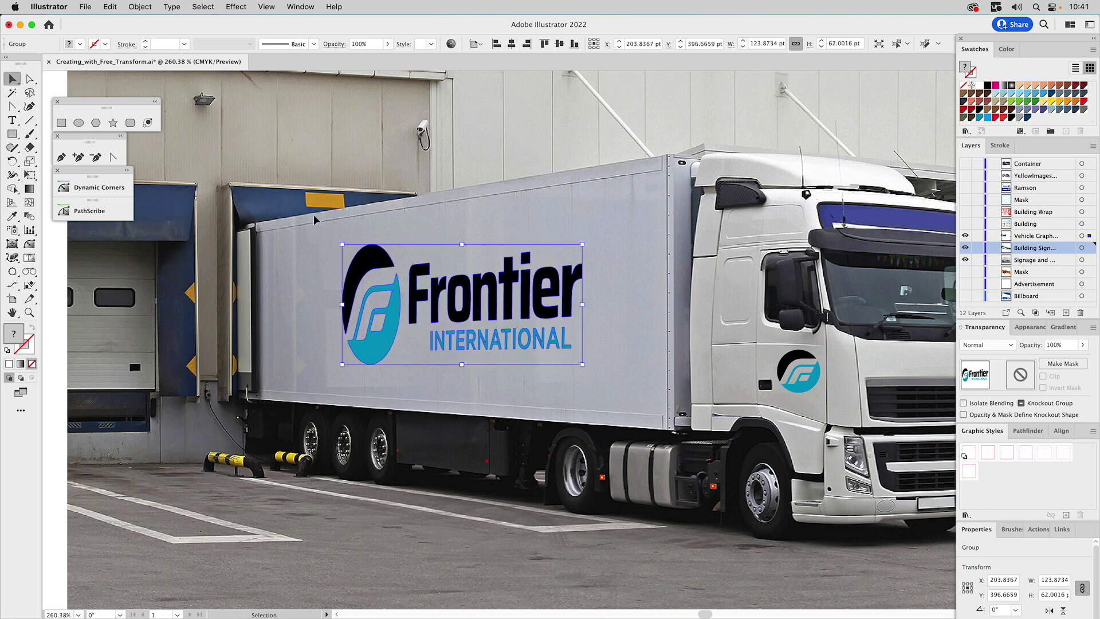
click(463, 153)
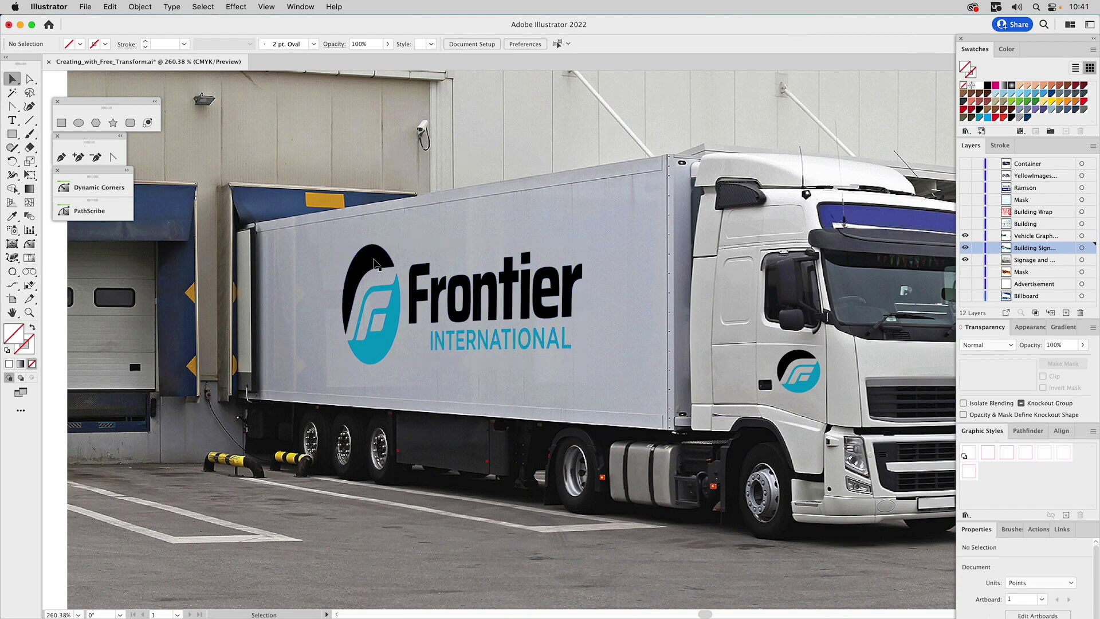
- Shift the trailer logo slightly toward the trailer's rear and set its blending mode to Multiply
click(372, 264)
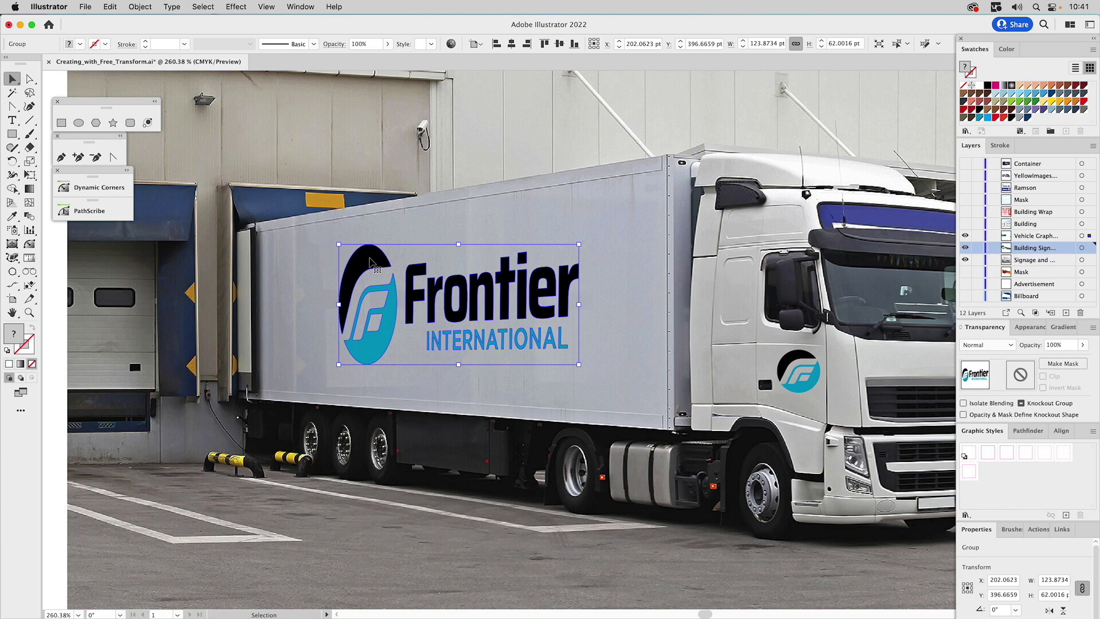
click(982, 346)
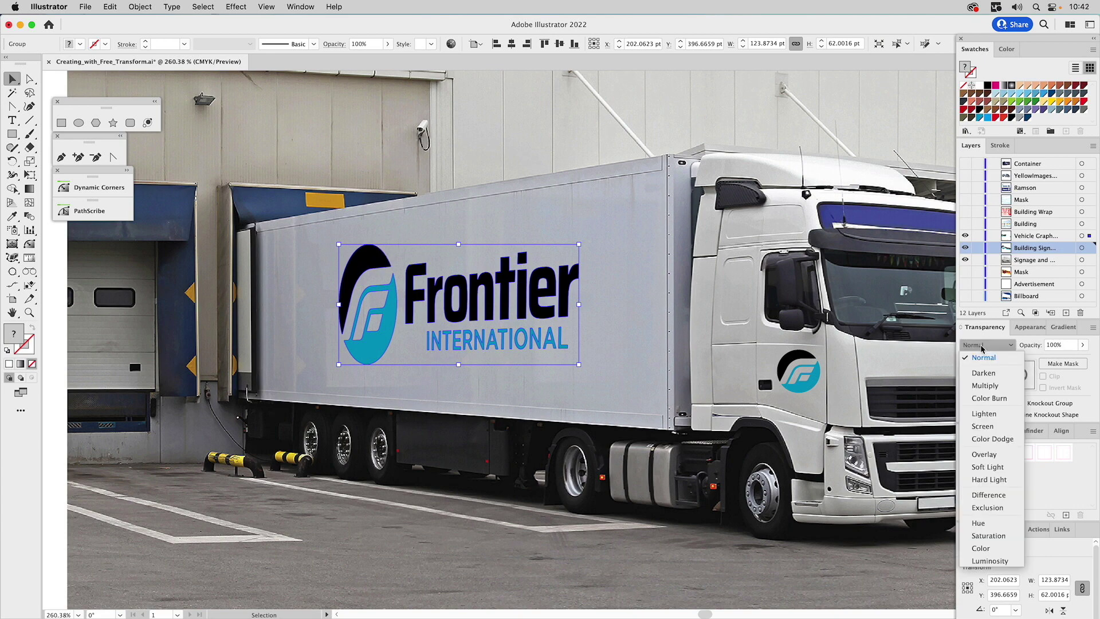
click(985, 385)
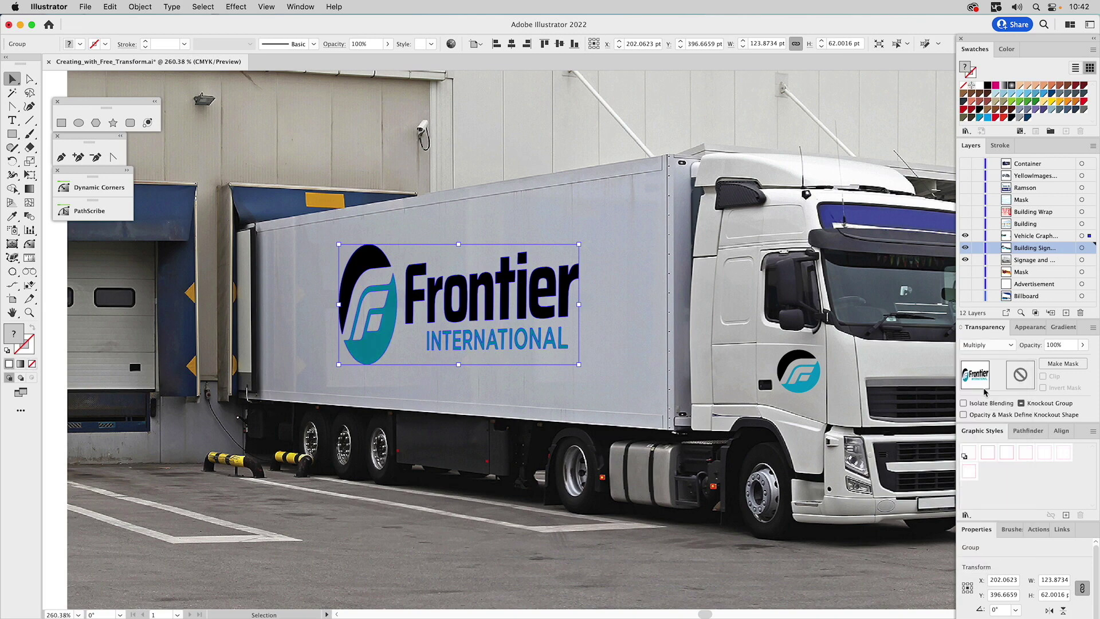
- Narrow the Frontier emblem on the truck's cab door to about 12 pt wide and adjust its position slightly
drag(791, 366, 663, 341)
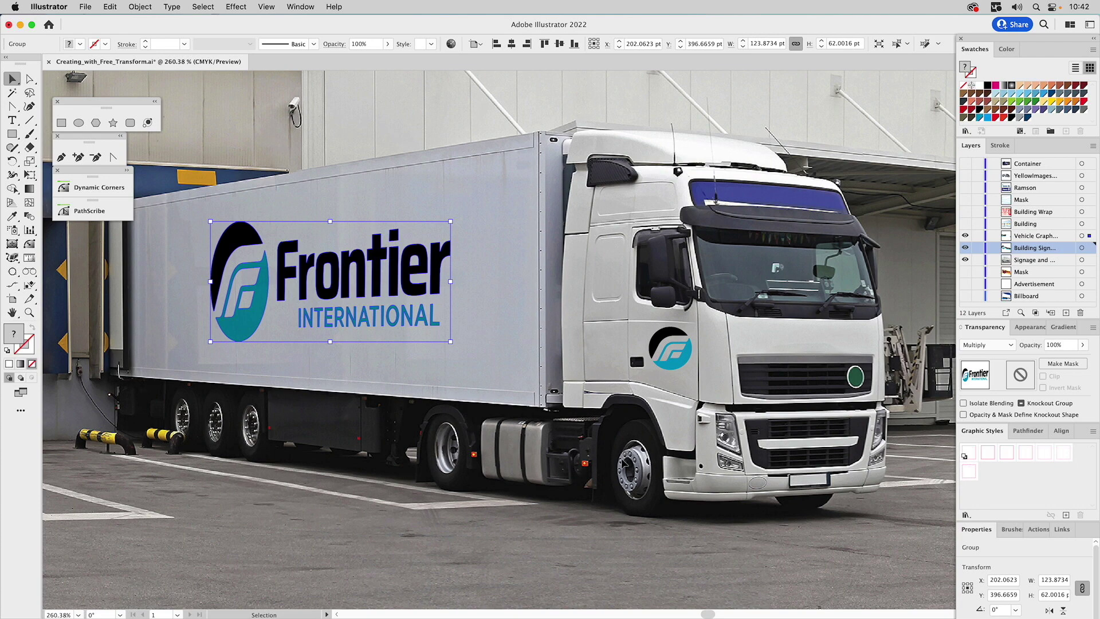
click(662, 339)
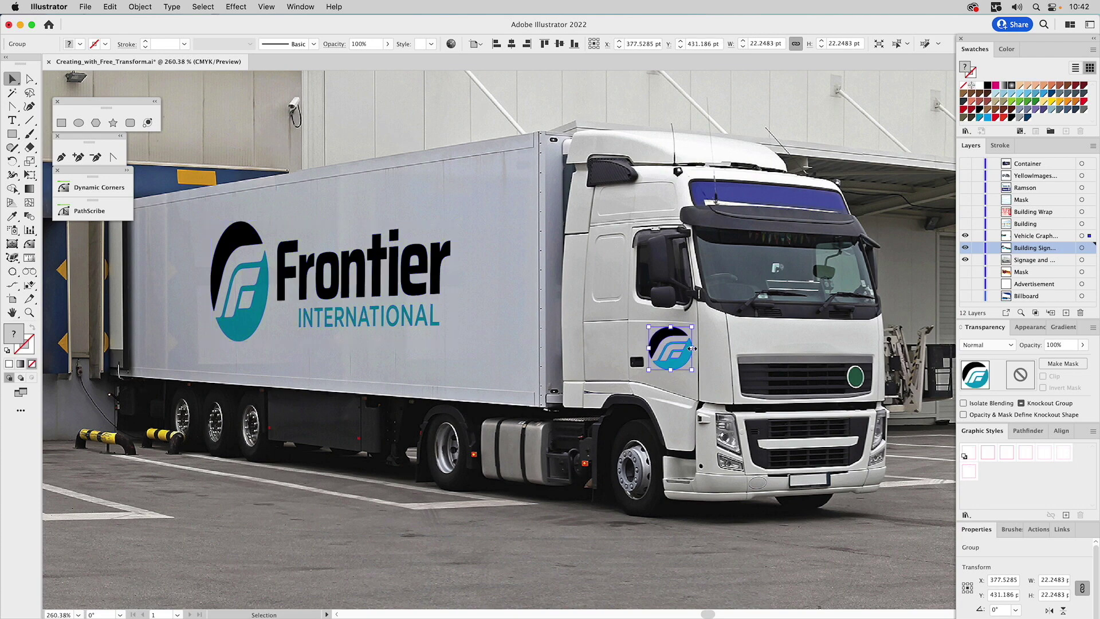
drag(692, 349, 673, 348)
click(686, 345)
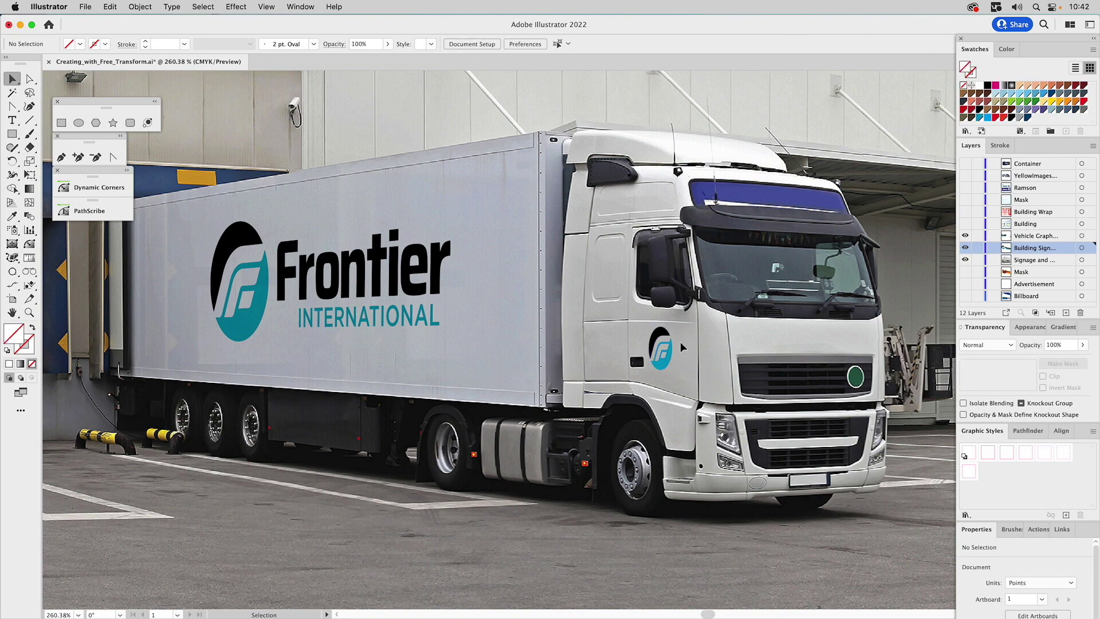
drag(662, 336, 666, 337)
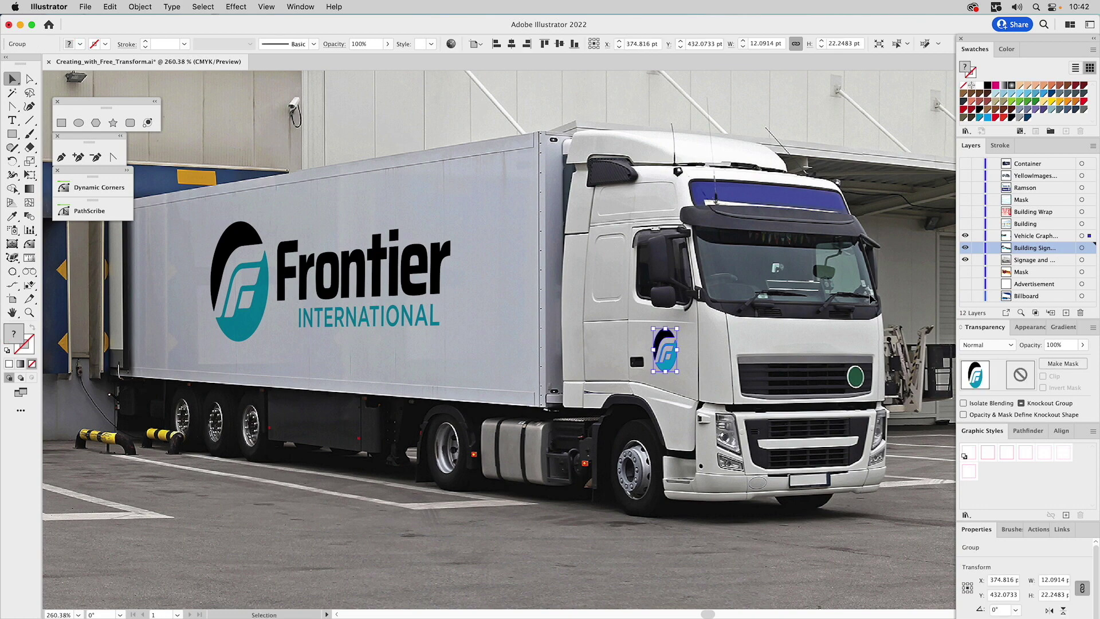
- Set the cab door emblem's blending mode to Multiply and deselect it
click(988, 346)
click(982, 386)
click(775, 339)
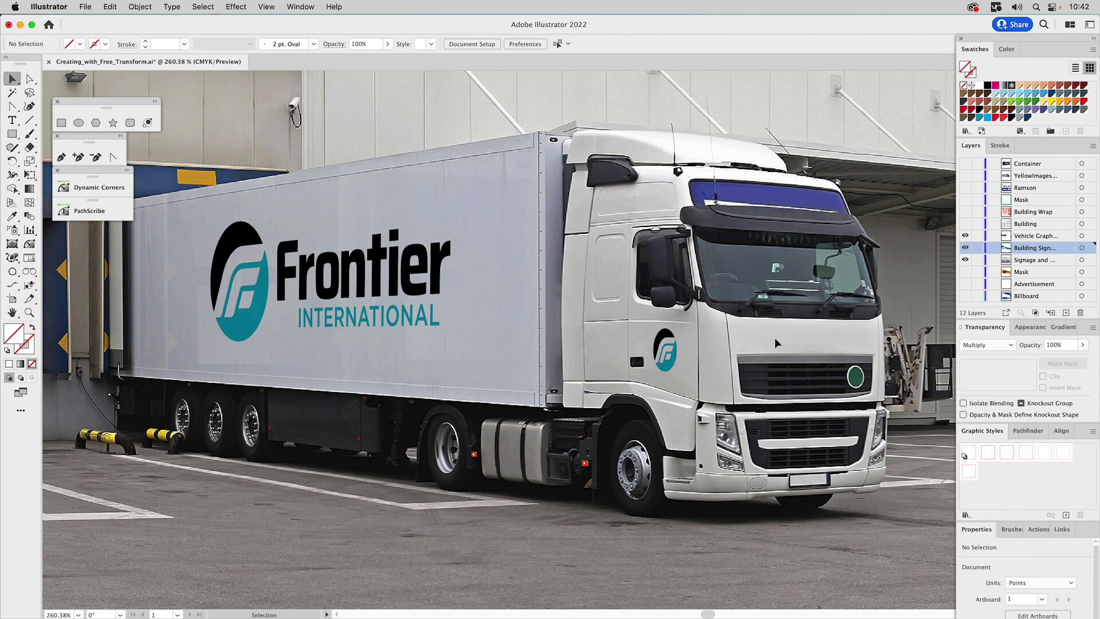
key(super+0)
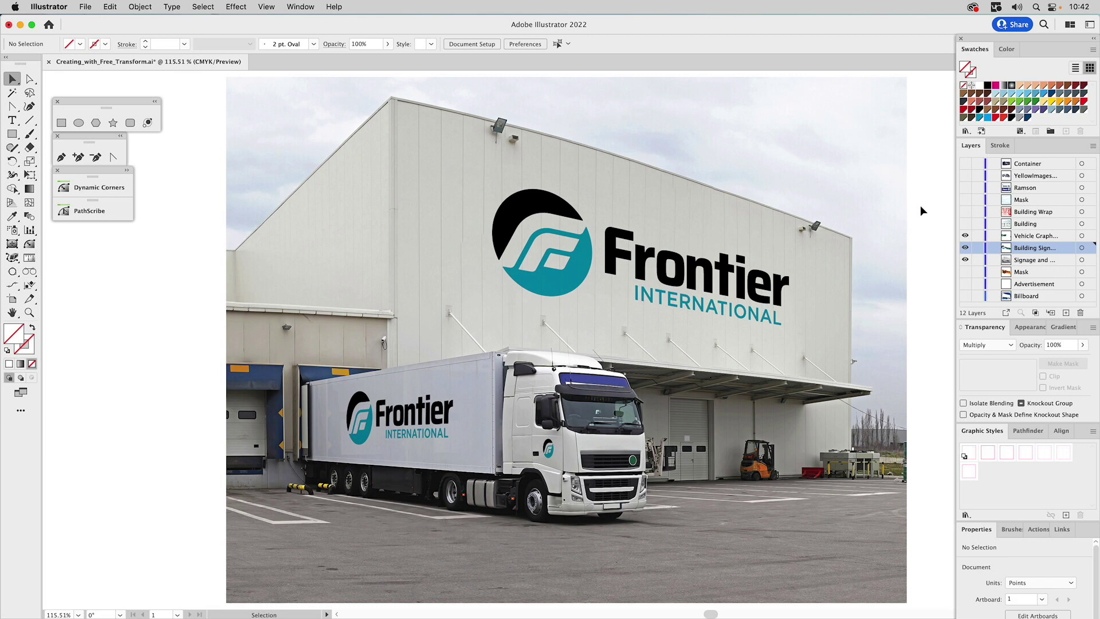
- Hide the warehouse signage and photo layers, and show the Building layer and make it active
click(965, 223)
click(966, 247)
click(966, 260)
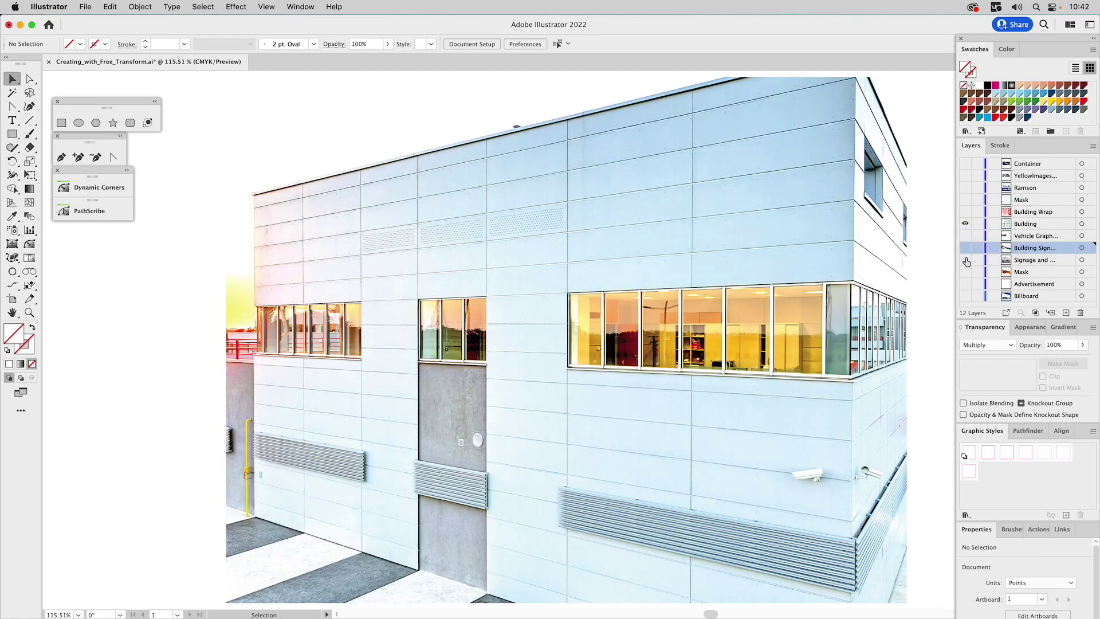
click(1020, 224)
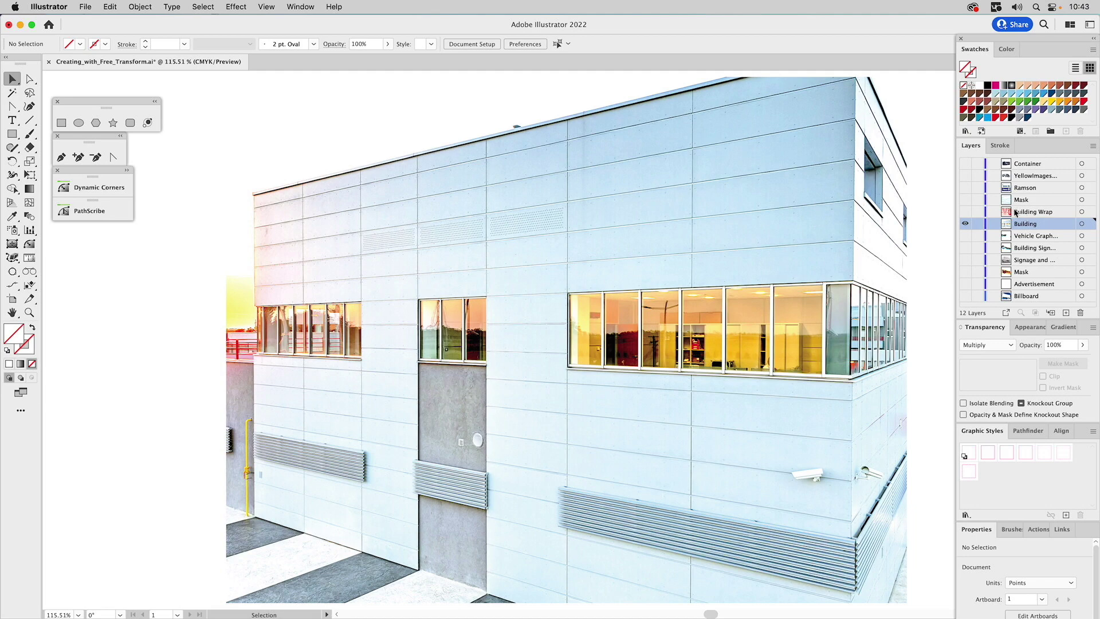
- Show the Building Wrap layer and select the red BUGAKU samurai artwork
click(966, 211)
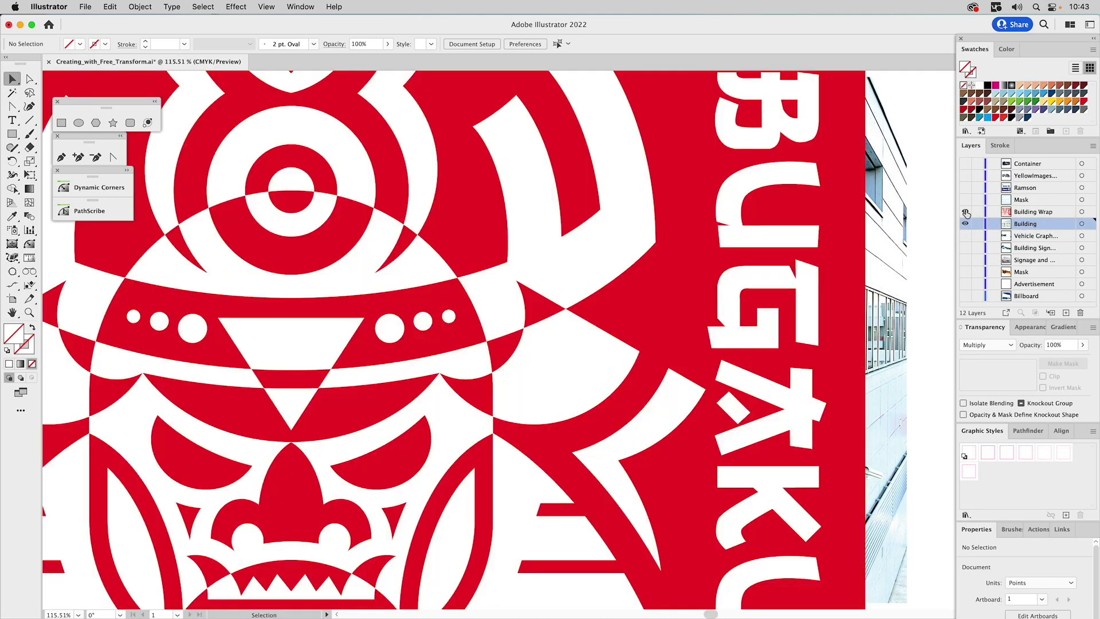
click(29, 312)
alt+click(462, 310)
alt+click(478, 311)
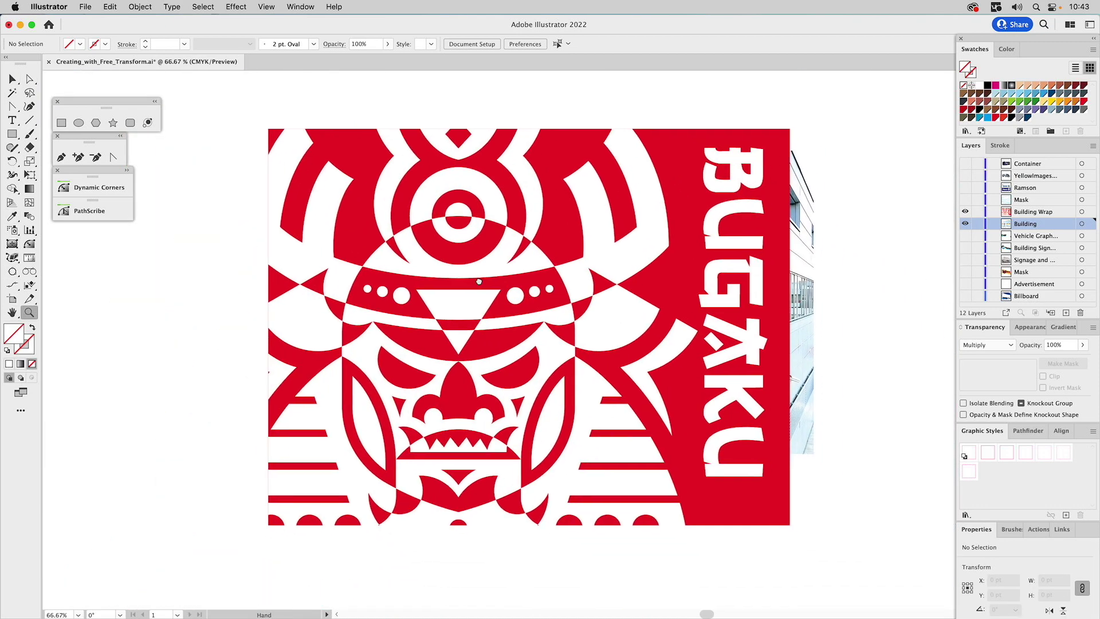
key(v)
click(587, 166)
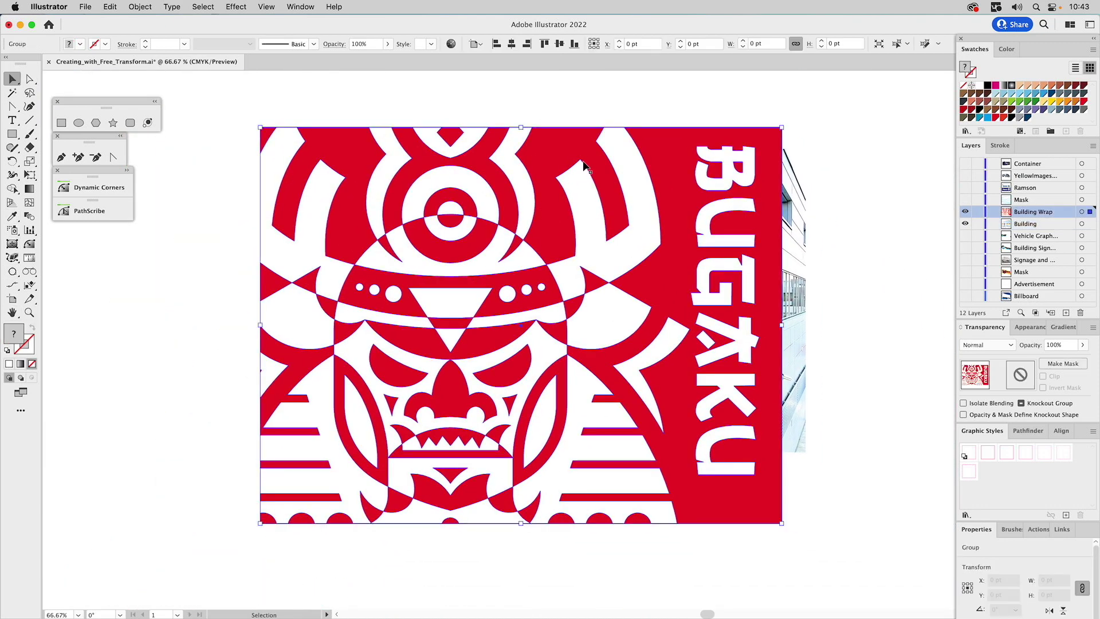
- Set the red samurai artwork's opacity to 50%
click(1056, 347)
text(50)
key(Return)
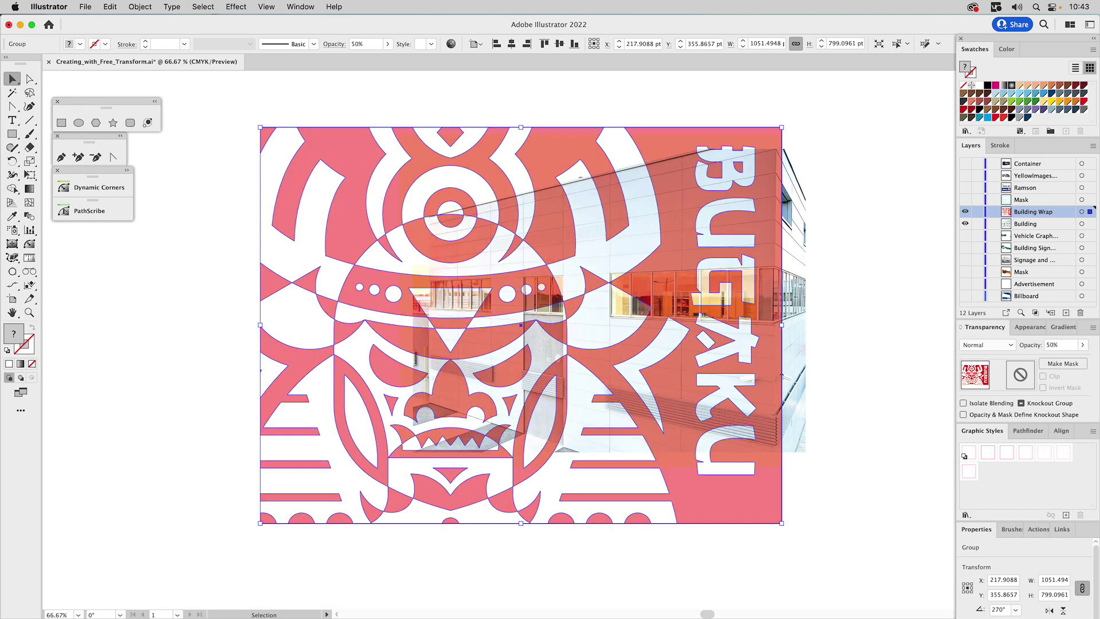
- Free-distort the samurai artwork's two left corners inward to follow the perspective of the building's roofline and base
click(29, 175)
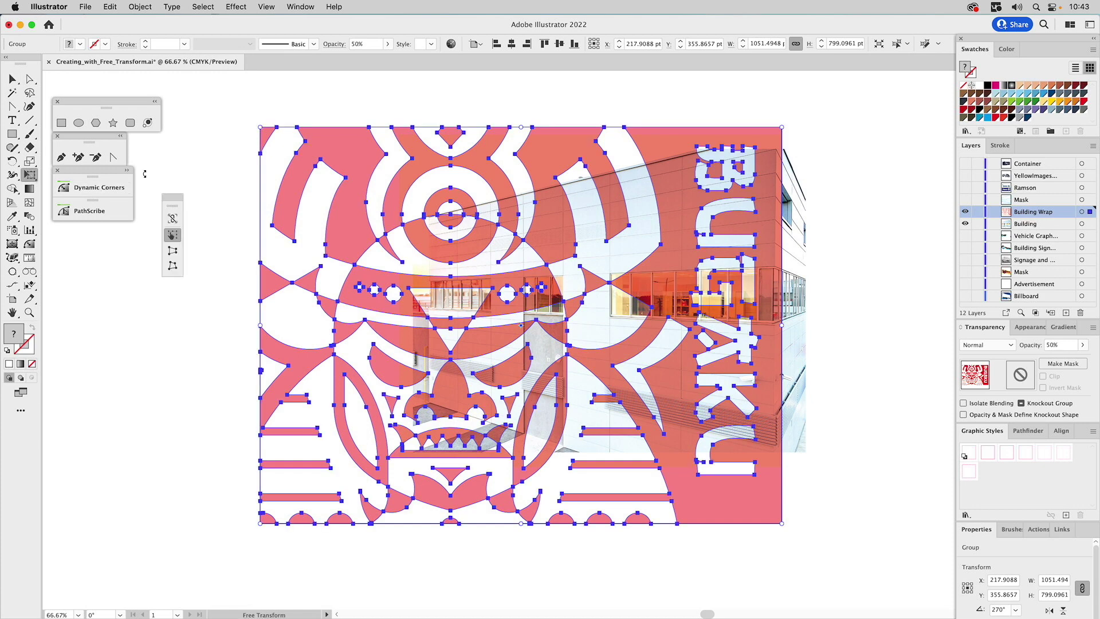
click(174, 266)
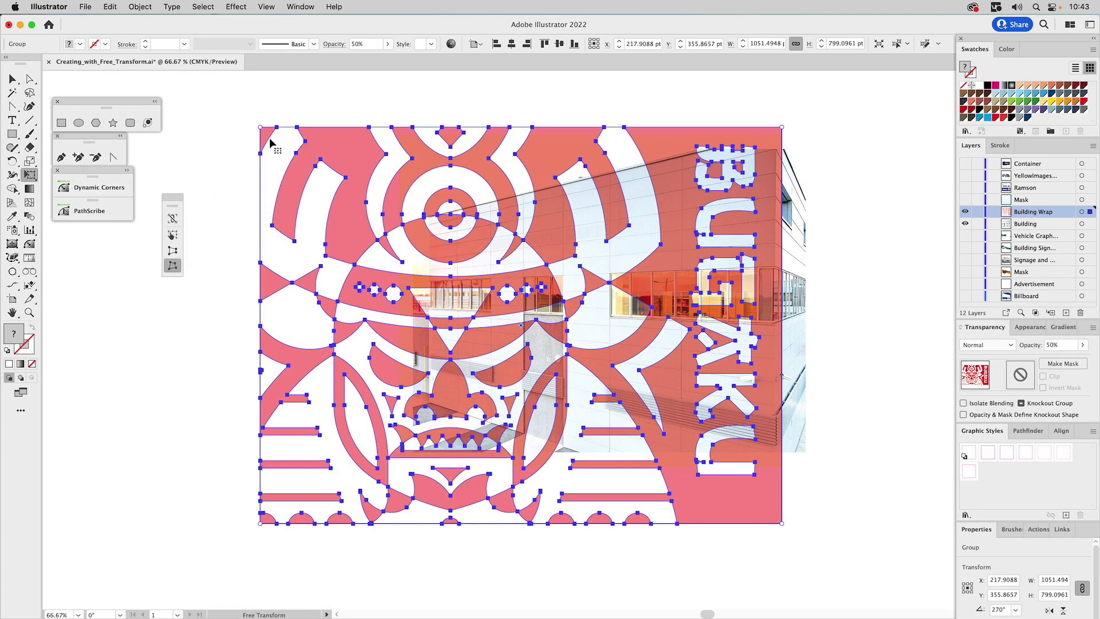
drag(262, 130, 254, 252)
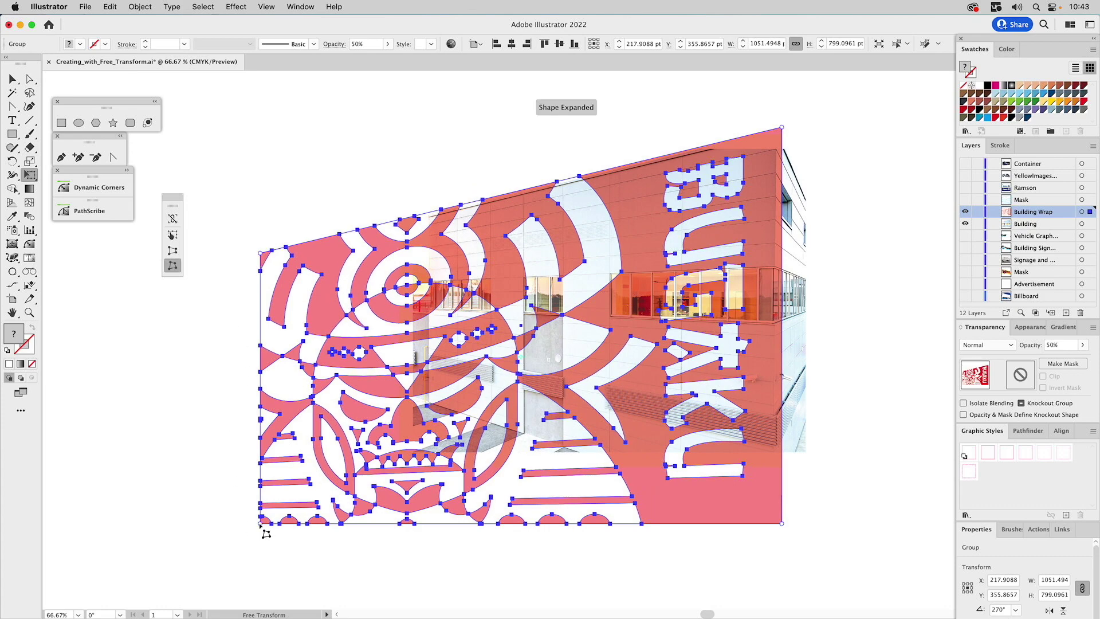
drag(263, 528, 279, 360)
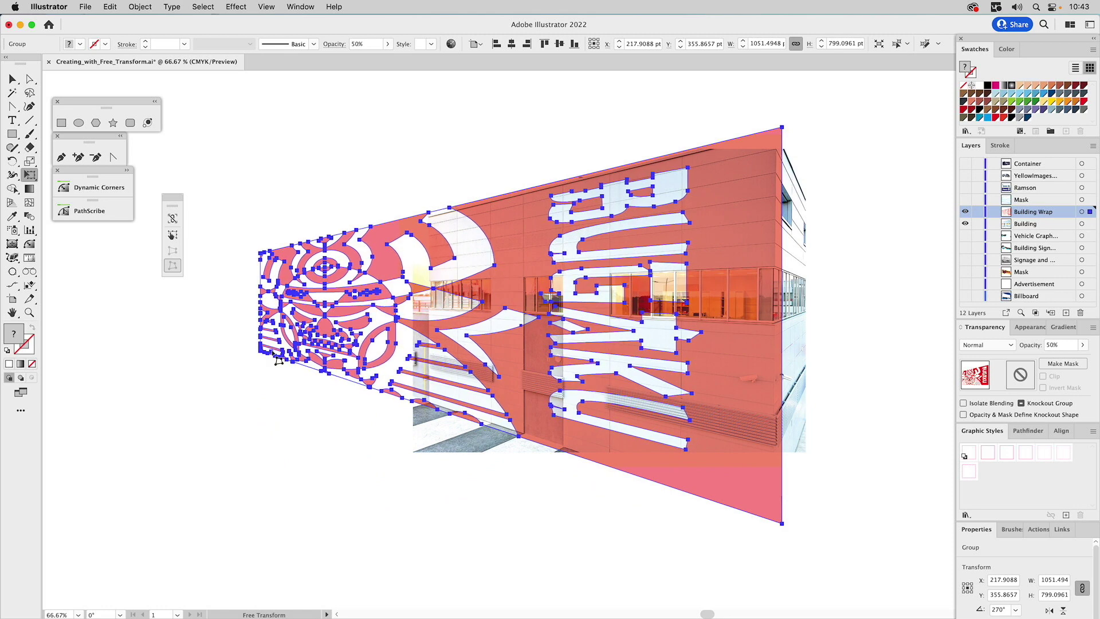
drag(278, 360, 278, 360)
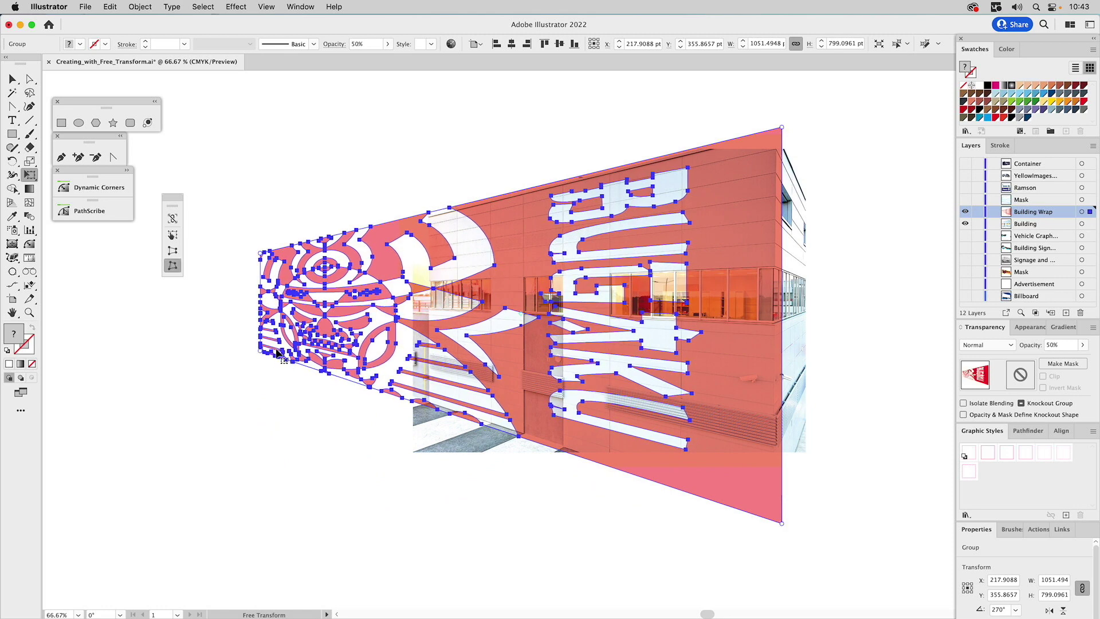
- Narrow the distorted artwork from its left side to about 715 pt wide to fit the building's front wall and deselect it
click(175, 237)
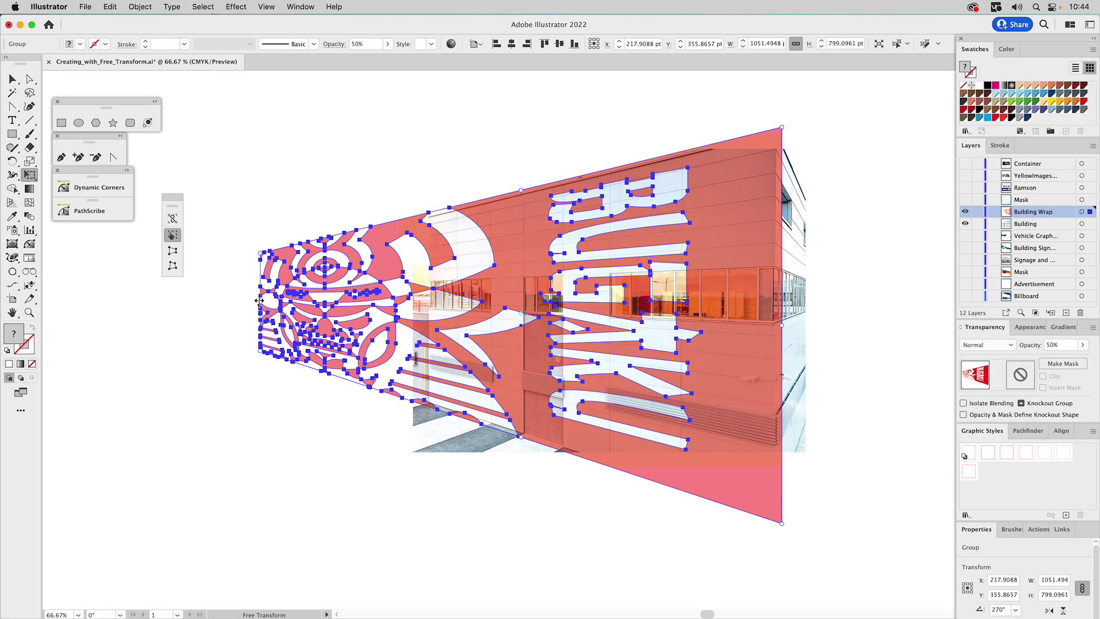
drag(260, 302, 427, 344)
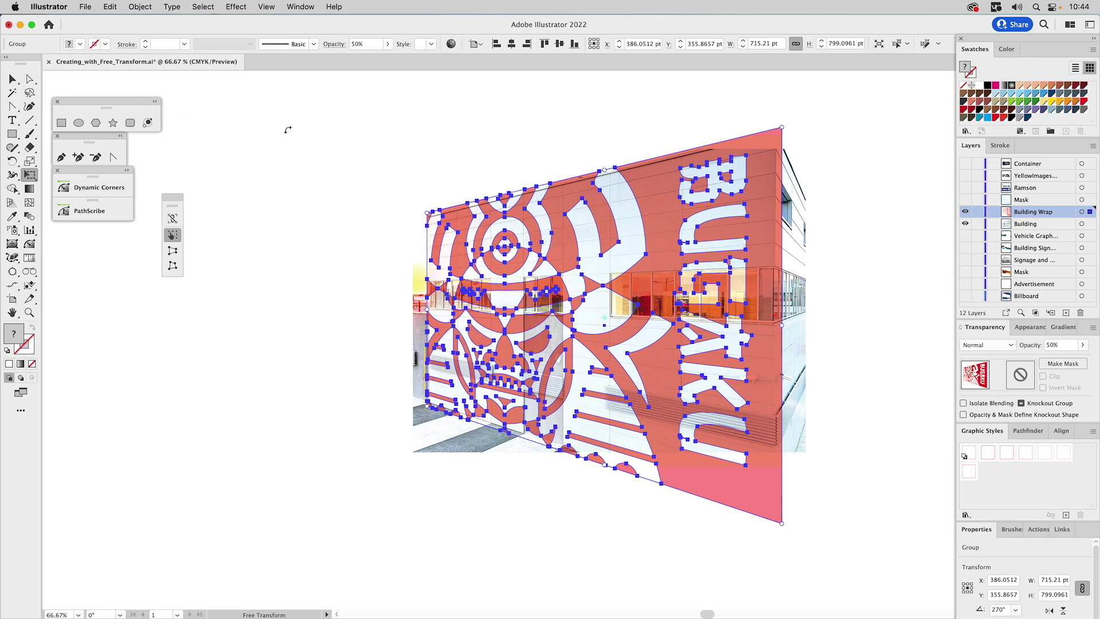
key(v)
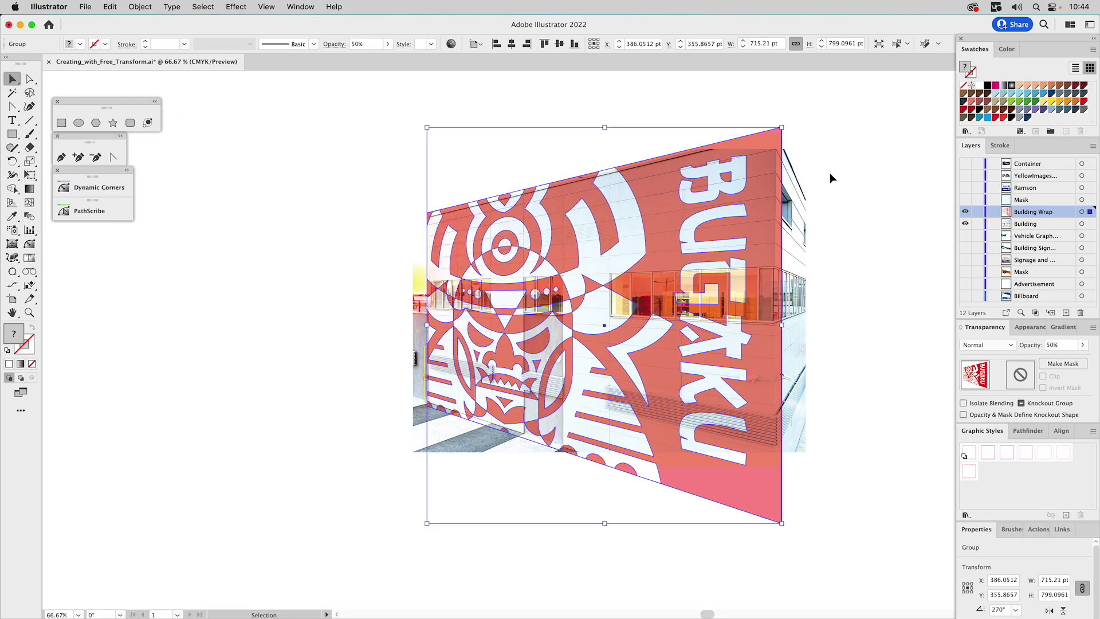
click(830, 174)
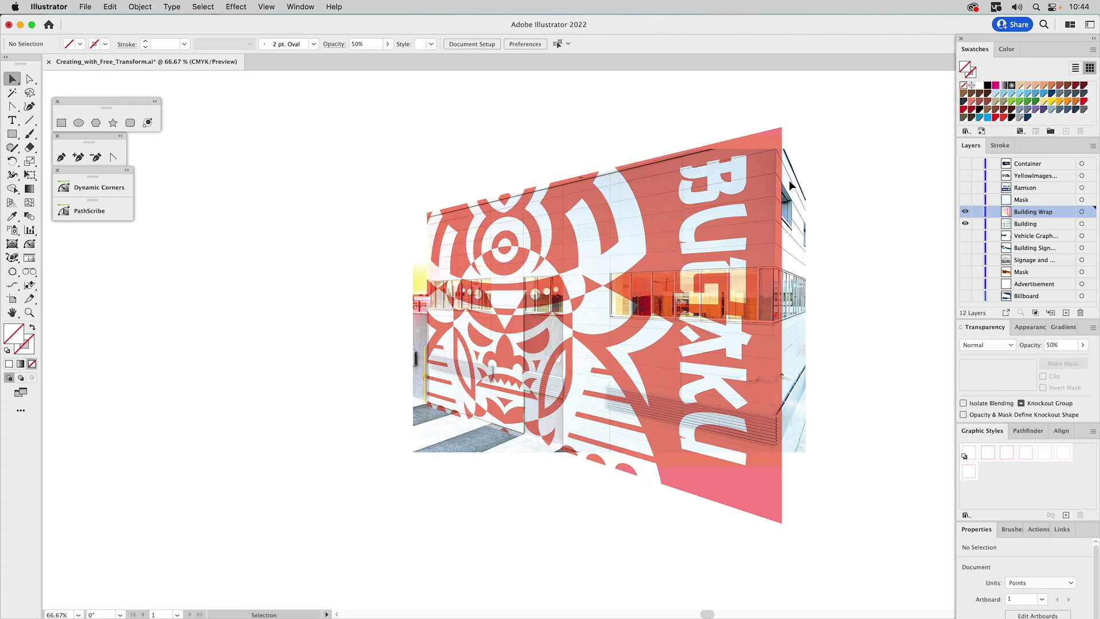
- Select the building wrap artwork and restore its opacity to 100%
click(758, 178)
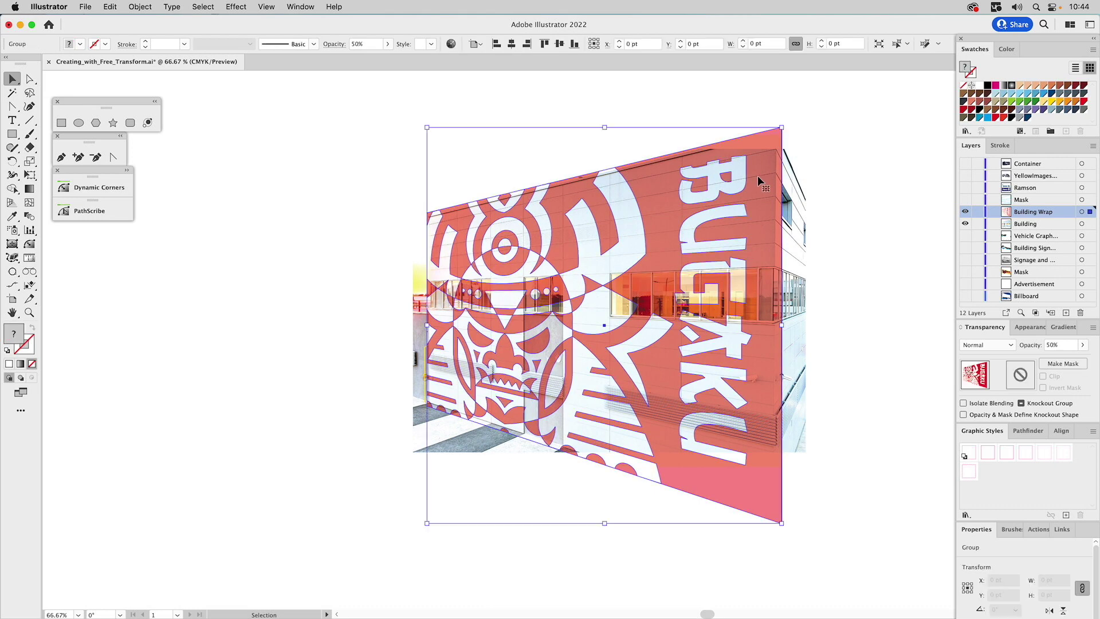
click(1052, 344)
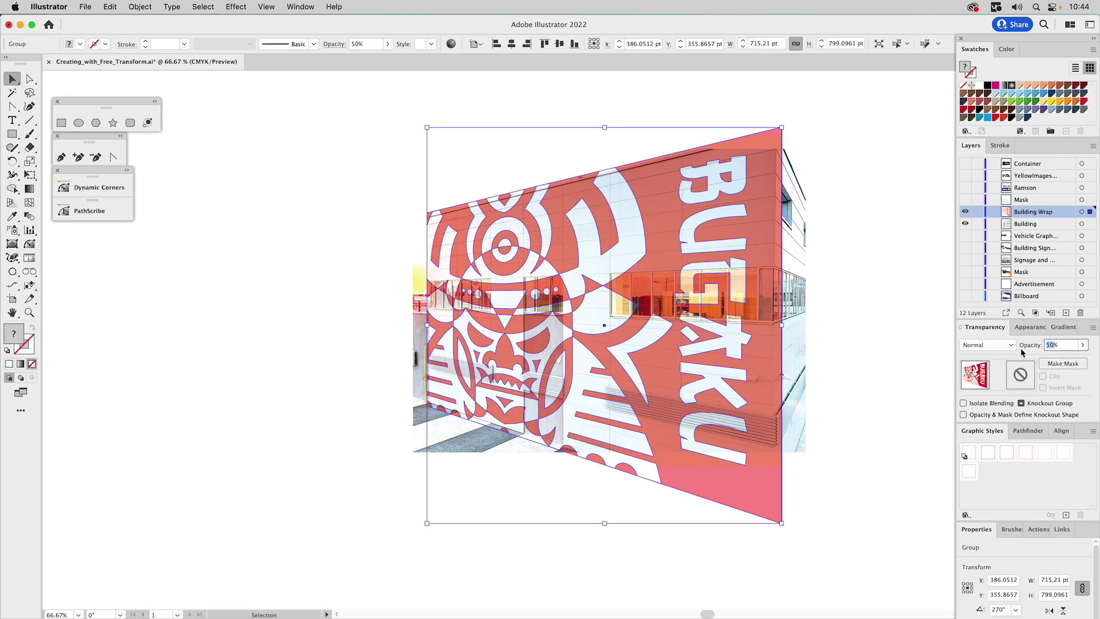
text(100)
key(Return)
key(super)
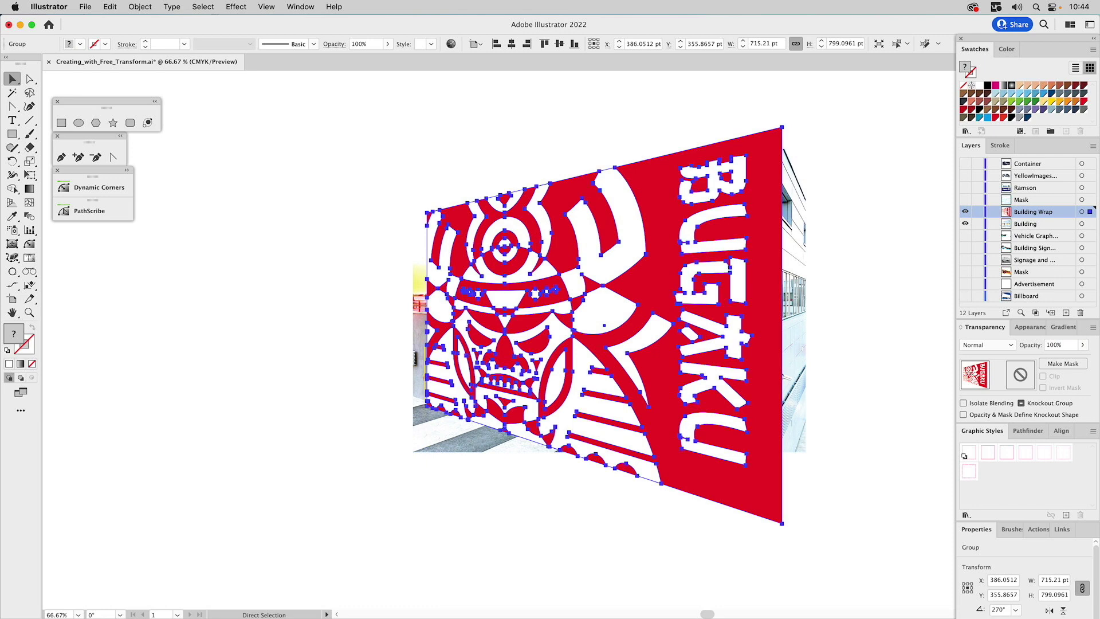
- Show the Mask layer above Building Wrap and make a clipping mask from its wall outline and the samurai artwork
scroll(669, 247, up, 3)
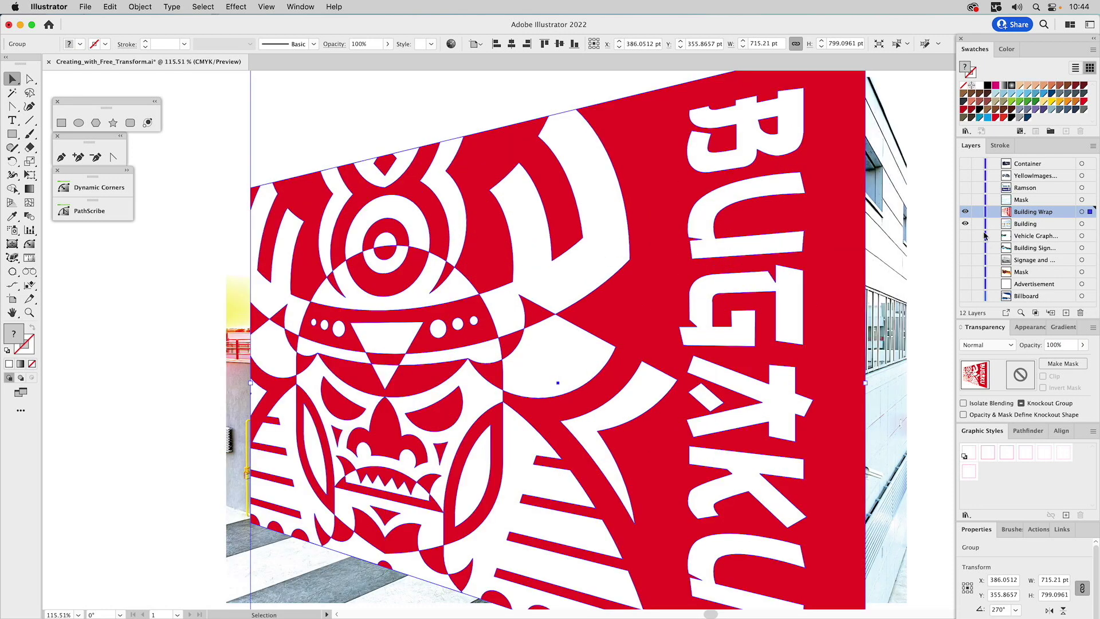
click(965, 199)
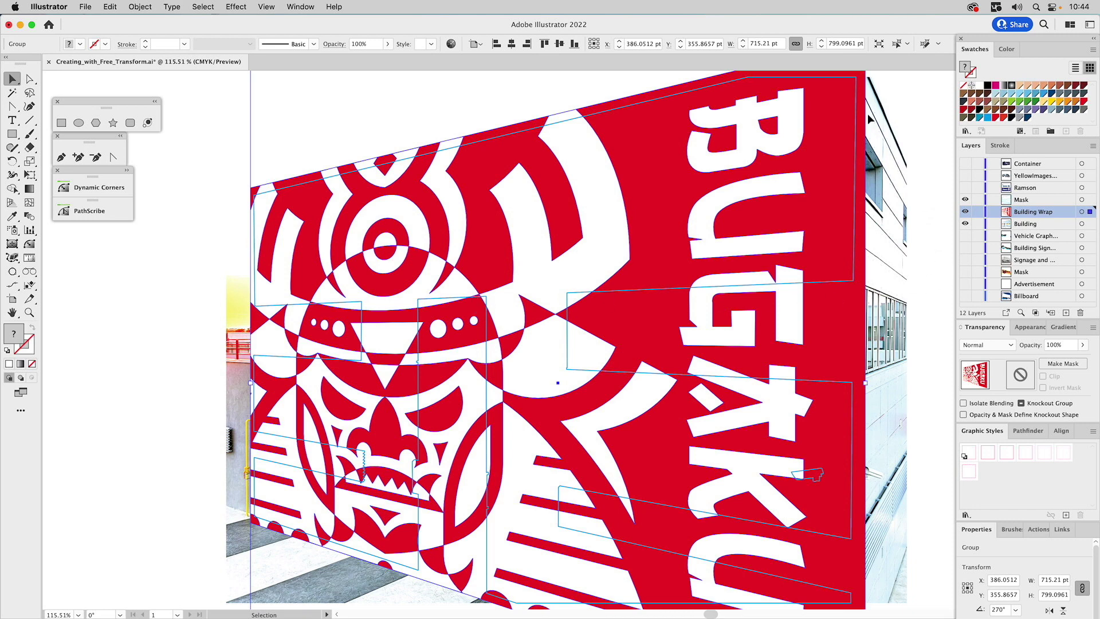
shift+click(855, 98)
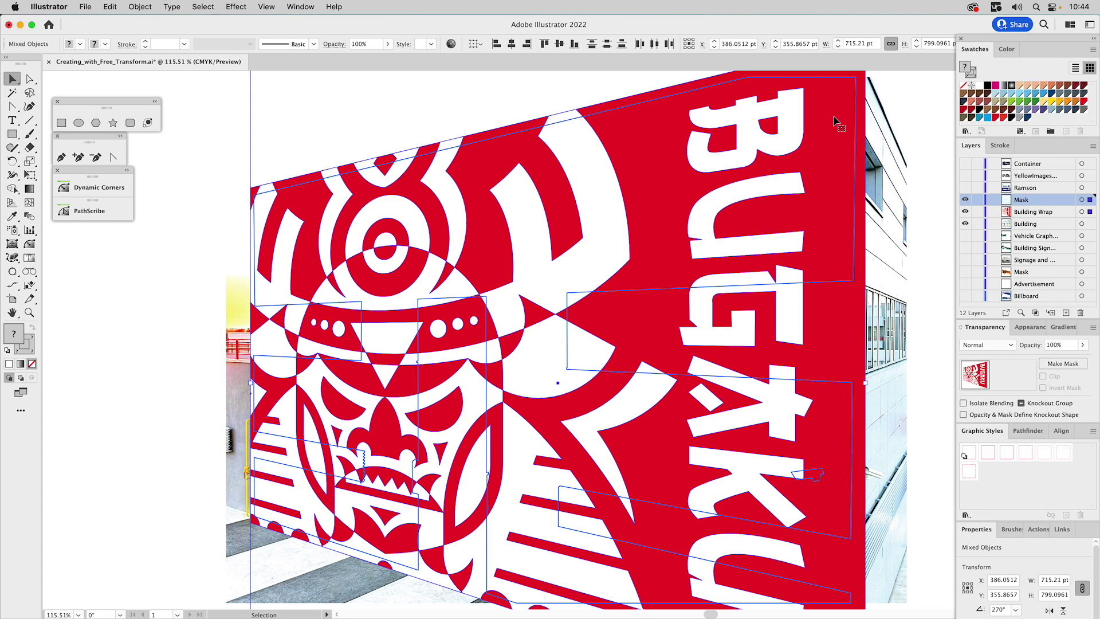
key(super+7)
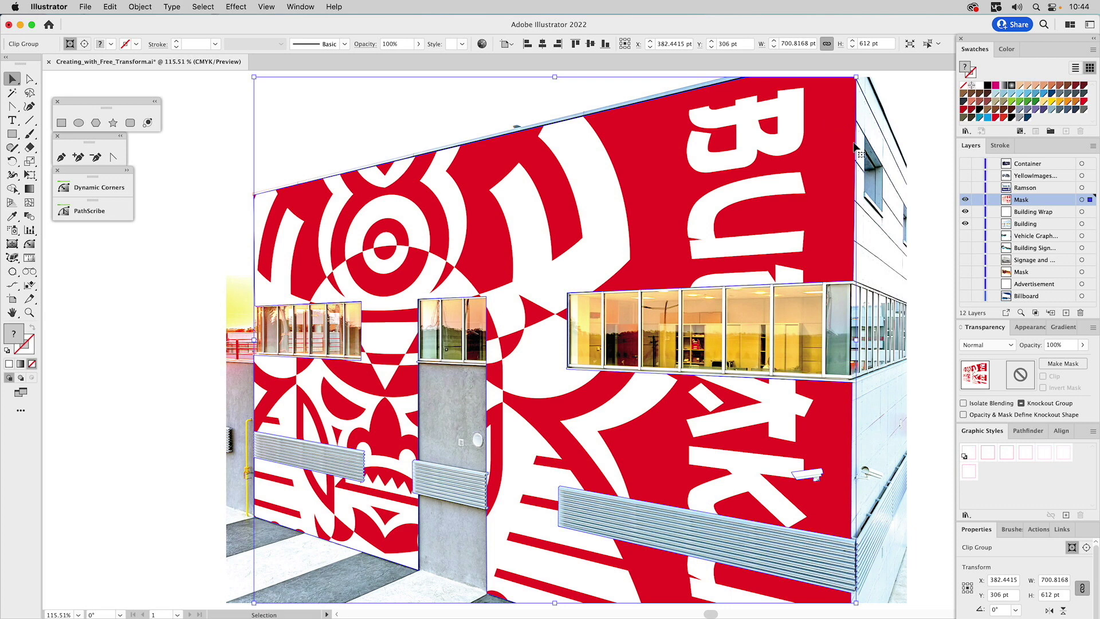
- Set the clipped building wrap's blending mode to Multiply and deselect it
click(992, 346)
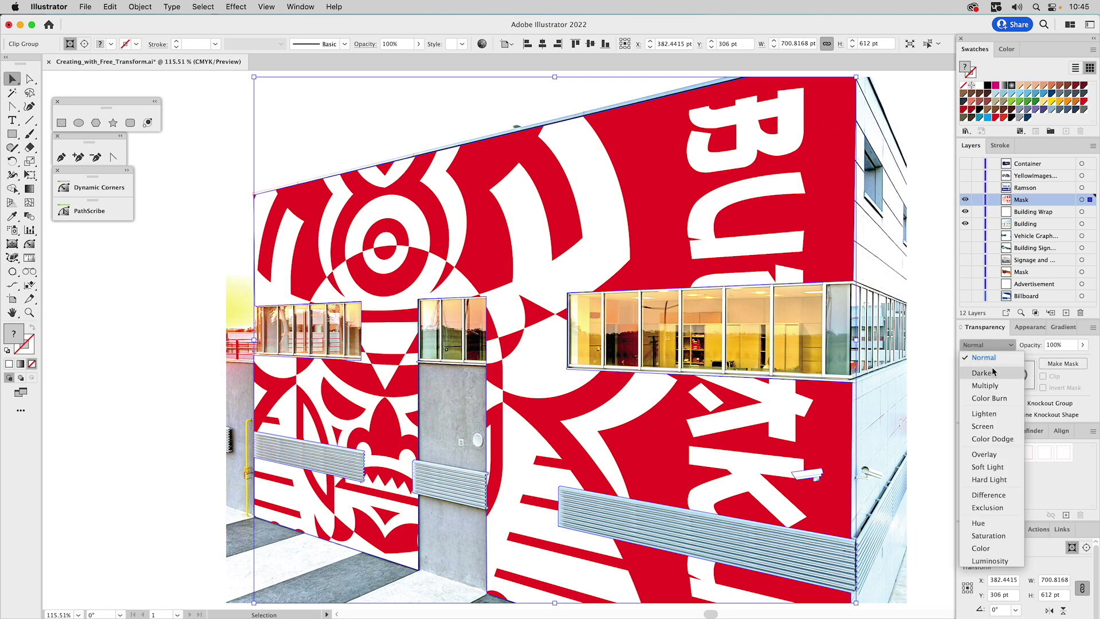
click(990, 386)
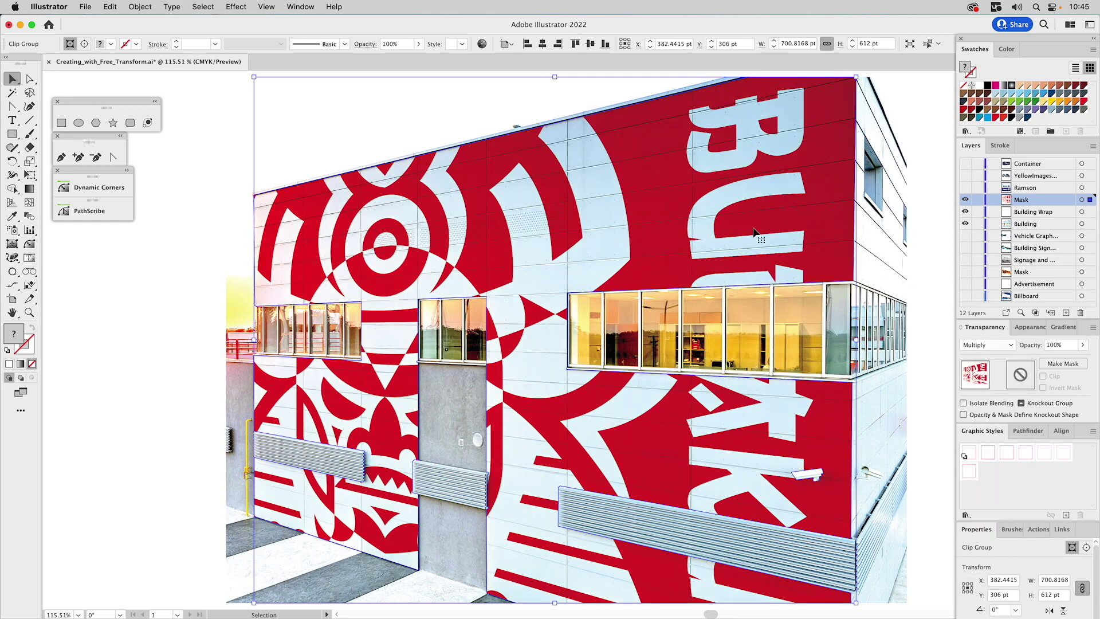
click(195, 206)
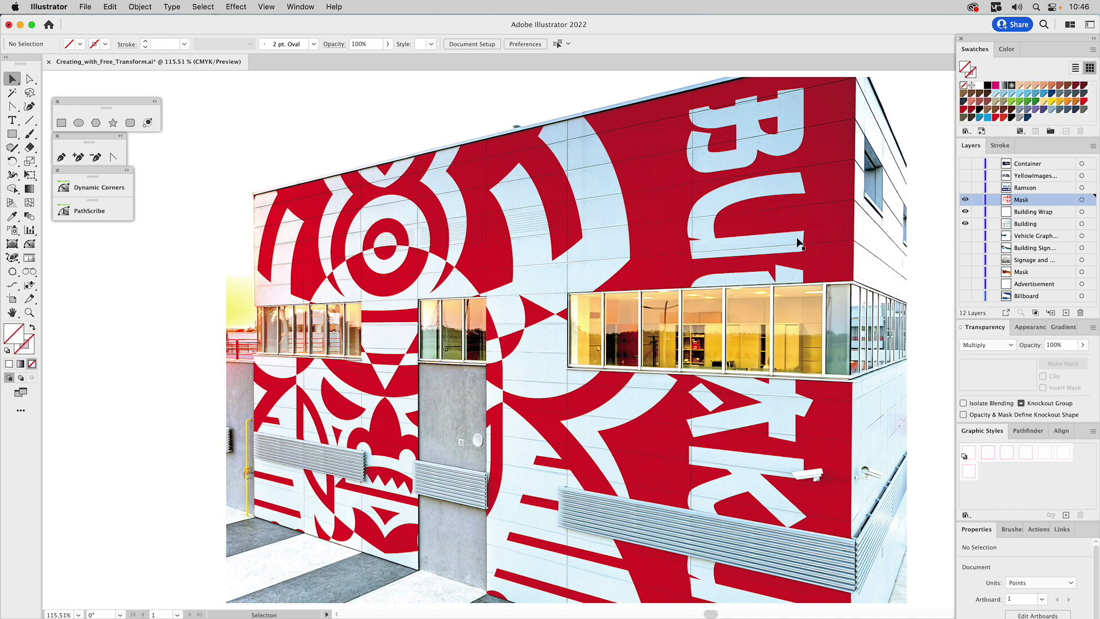
- Show the Ramson logo layer, hide the Mask, Building Wrap and Building layers, and make Ramson the active layer
click(966, 188)
alt+click(966, 188)
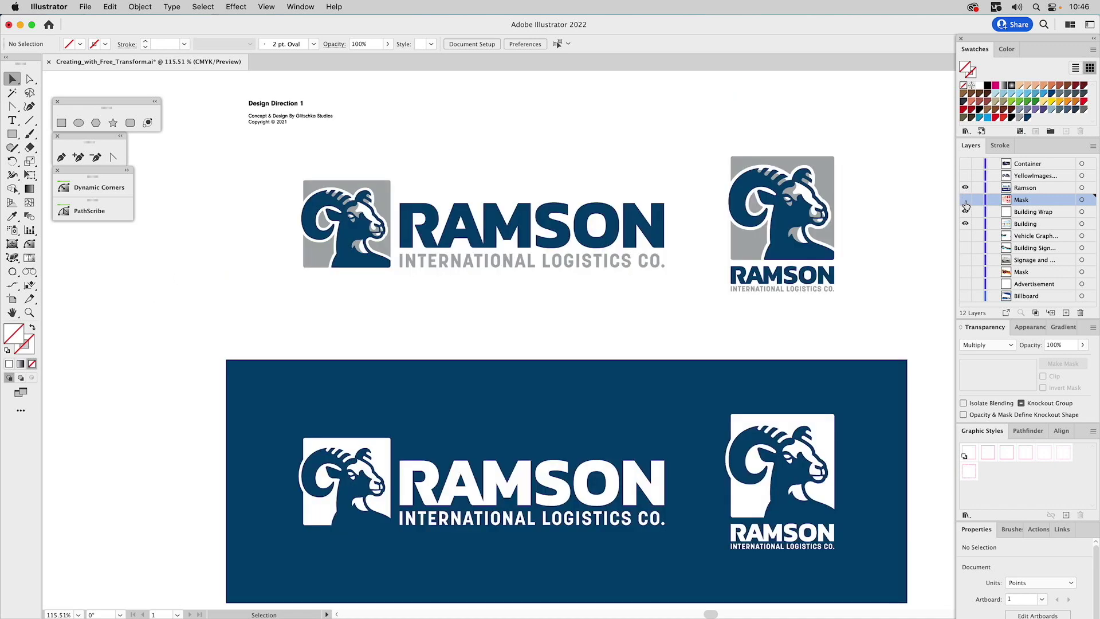
click(1033, 189)
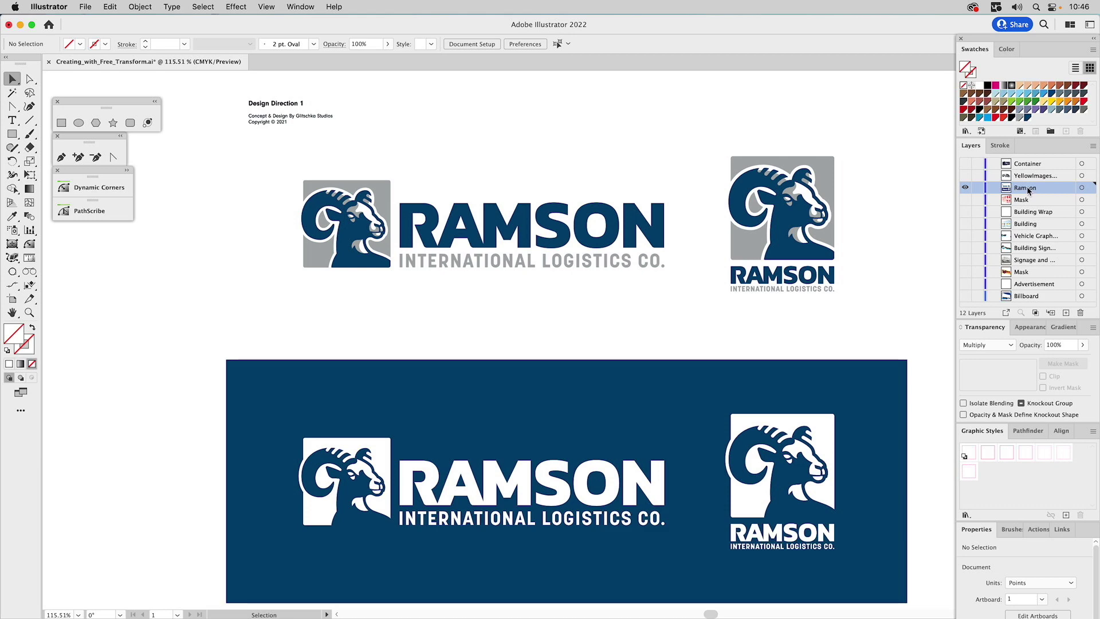
- View the finished Ramson truck mockup in place of the logo layer, and switch from it to the Container layer
click(965, 176)
click(966, 187)
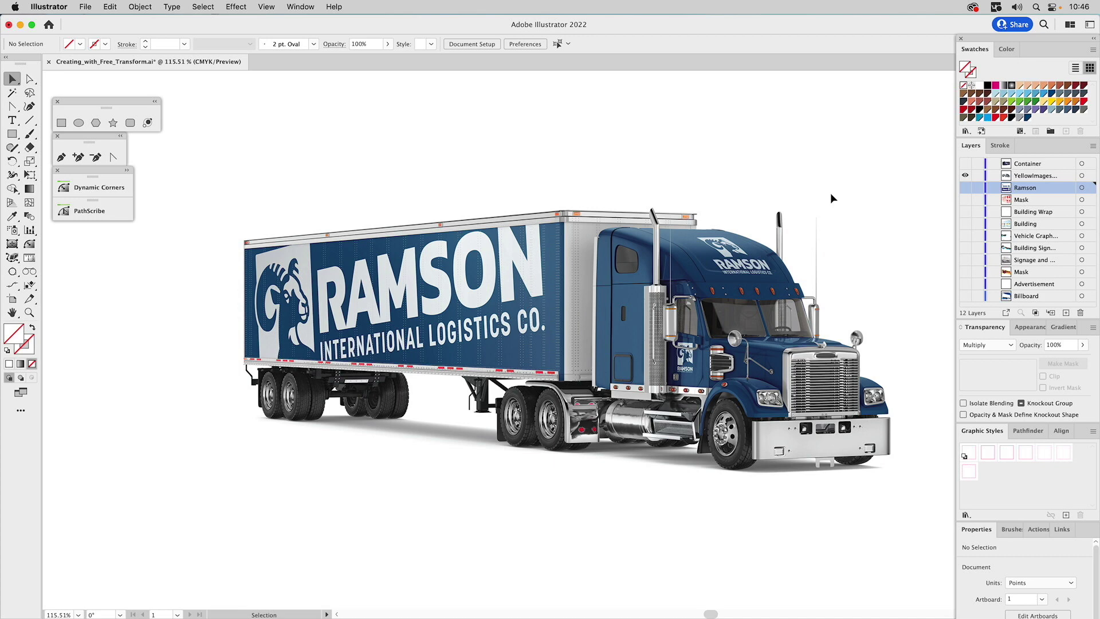
click(966, 176)
click(966, 163)
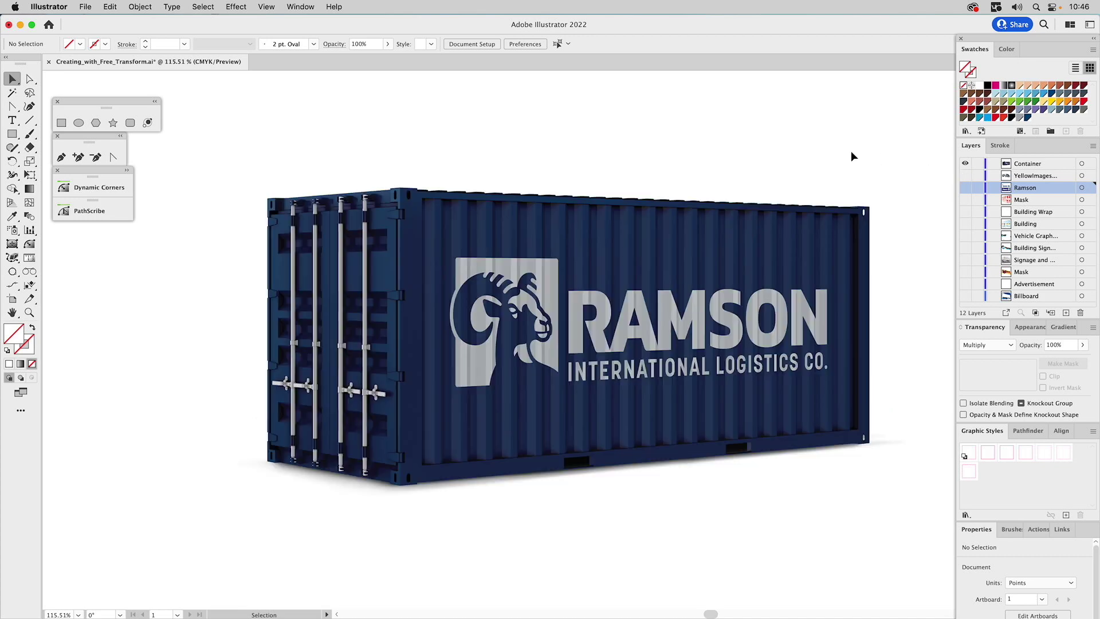